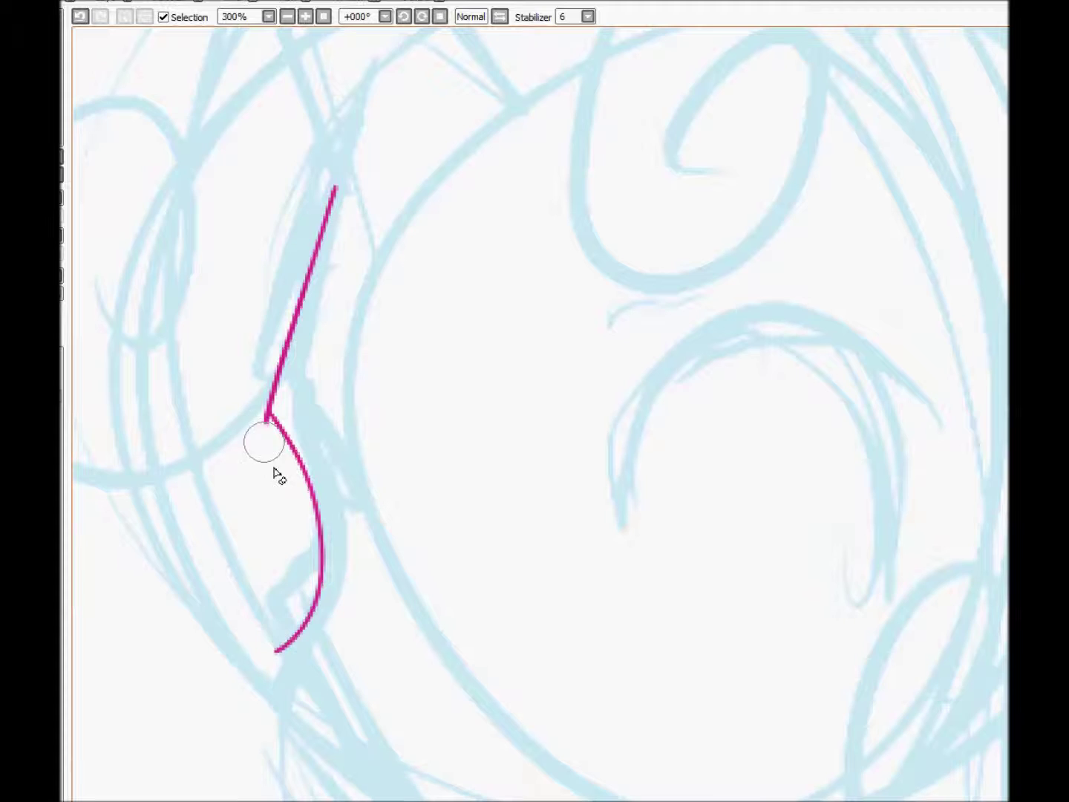
Step: Ink the eye's thick curved lid line over the sketch, with three short lashes on its outer side
left_click_drag(597, 311, 805, 445)
mouse_move(776, 504)
left_mouse_down()
mouse_move(692, 219)
mouse_move(545, 293)
mouse_move(680, 231)
left_mouse_up()
key("ctrl+z")
key("ctrl+z")
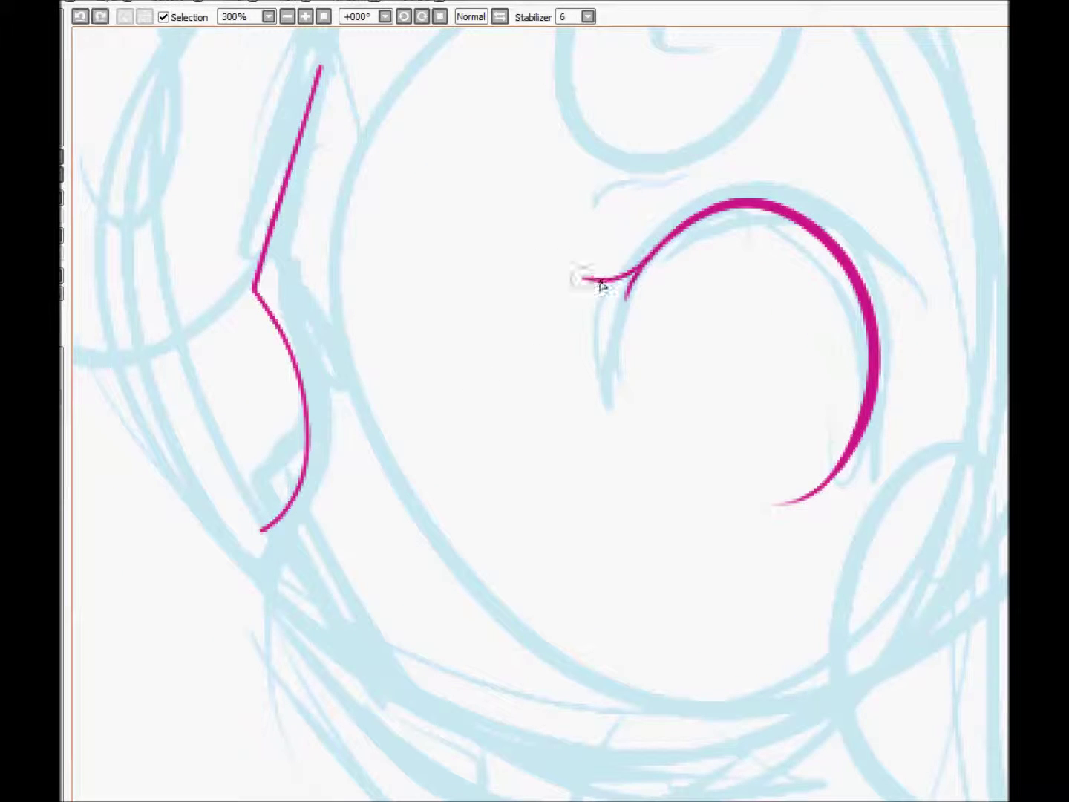
mouse_move(843, 257)
left_mouse_down()
mouse_move(899, 241)
mouse_move(865, 279)
left_mouse_up()
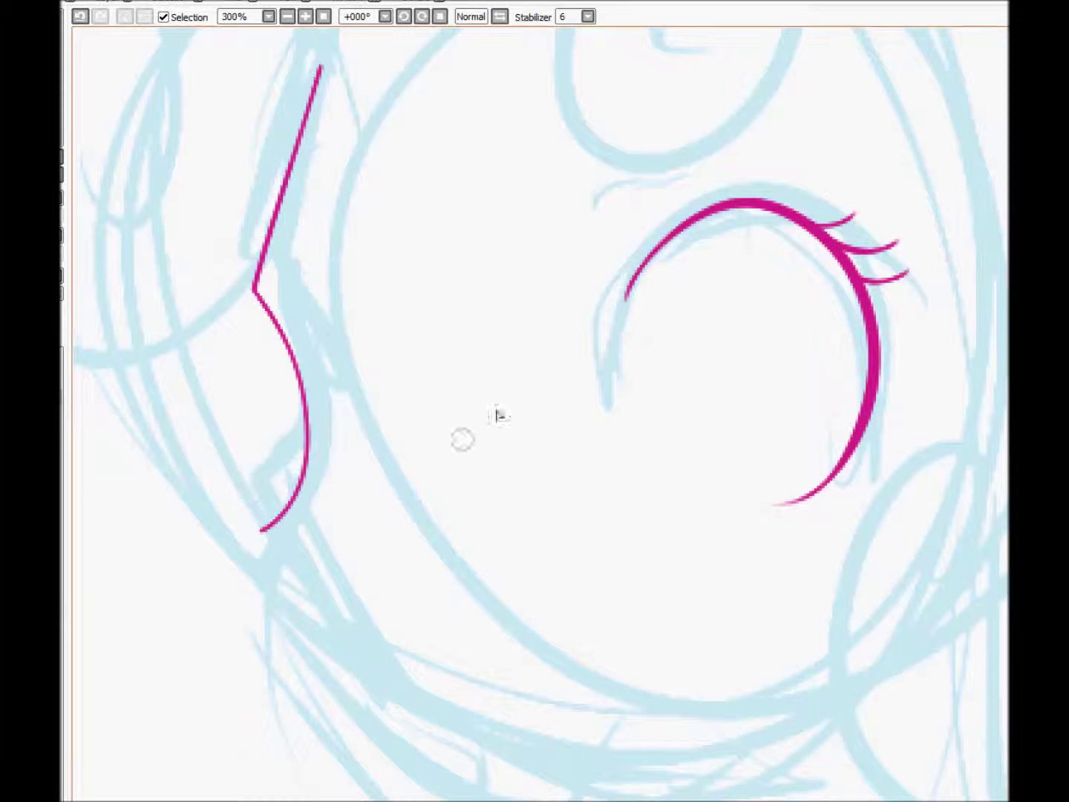
Step: Select the inked eye, shift it toward the muzzle, and add a small lash mark at its inner corner
key("ctrl+z")
left_click_drag(564, 267, 740, 489)
left_click_drag(771, 409, 685, 399)
left_click_drag(549, 231, 534, 252)
Step: Ink the lower muzzle, the narrow open mouth, and the jawline curving back toward the cheek
mouse_move(260, 529)
left_mouse_down()
mouse_move(282, 585)
mouse_move(378, 688)
left_mouse_up()
left_click_drag(517, 526, 454, 350)
mouse_move(457, 457)
left_mouse_down()
mouse_move(322, 501)
mouse_move(383, 498)
mouse_move(423, 471)
left_mouse_up()
mouse_move(327, 531)
left_mouse_down()
mouse_move(376, 562)
mouse_move(634, 522)
mouse_move(375, 563)
mouse_move(802, 416)
left_mouse_up()
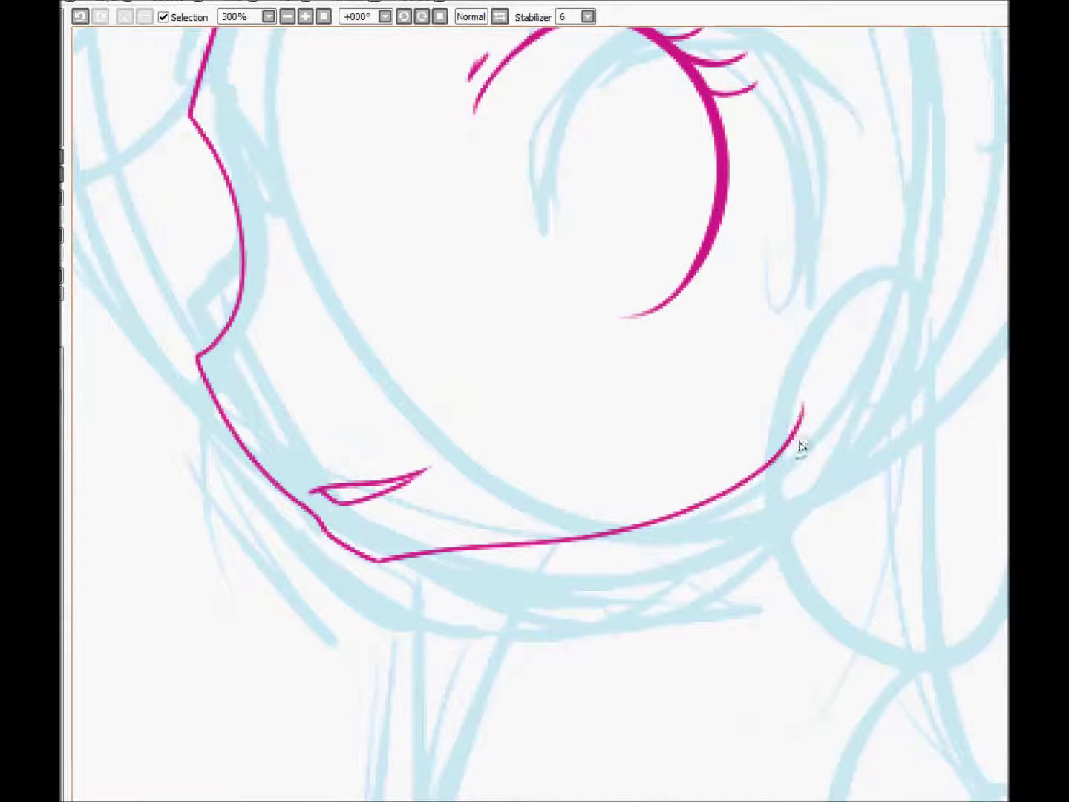
Step: Ink the two long sides of the pointed horn above the forehead, redoing the strokes until they fit
left_click_drag(639, 269, 749, 766)
mouse_move(293, 145)
left_mouse_down()
mouse_move(401, 281)
mouse_move(478, 490)
left_mouse_up()
key("ctrl+z")
left_click_drag(434, 424, 512, 576)
key("ctrl+z")
left_click_drag(370, 145, 697, 512)
mouse_move(375, 149)
left_mouse_down()
mouse_move(475, 423)
mouse_move(593, 653)
left_mouse_up()
mouse_move(445, 112)
left_mouse_down()
mouse_move(498, 660)
mouse_move(416, 431)
left_mouse_up()
key("ctrl+z")
key("ctrl+z")
key("ctrl+z")
mouse_move(412, 172)
left_mouse_down()
mouse_move(520, 478)
mouse_move(613, 413)
mouse_move(587, 427)
left_mouse_up()
Step: Ink the curved ridges across the horn and erase the line ends that stick out beyond its sides
left_click_drag(357, 89, 326, 393)
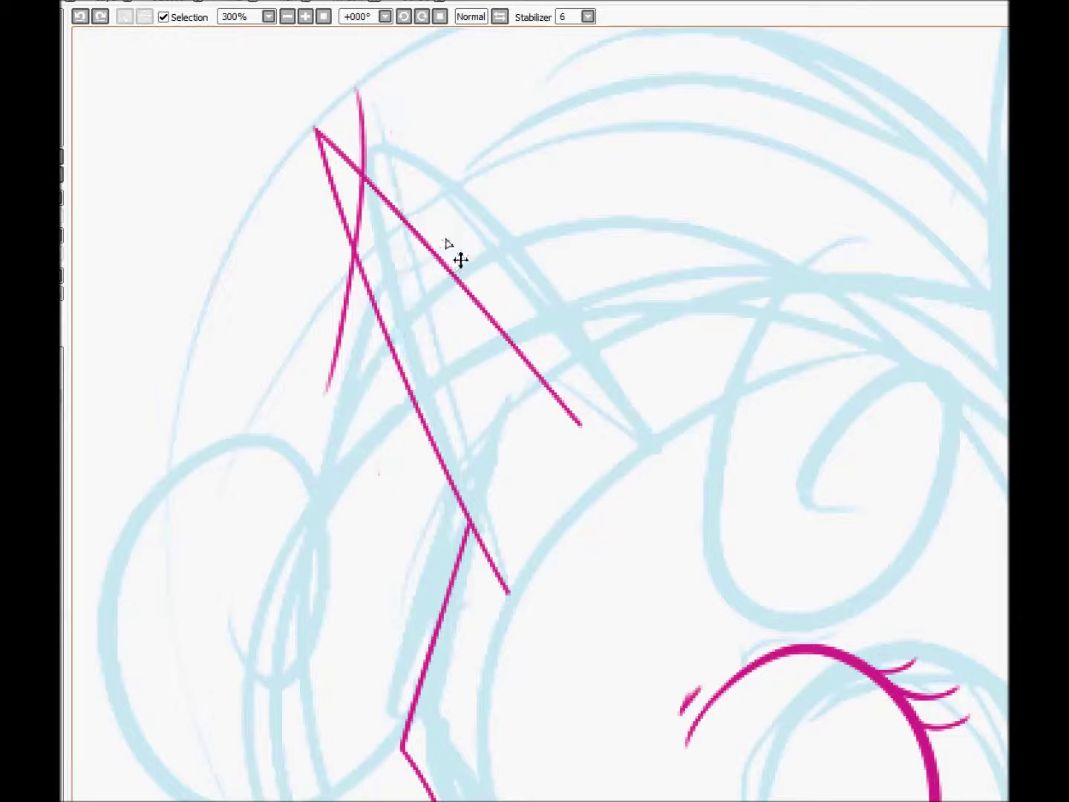
left_click_drag(411, 152, 352, 483)
left_click_drag(457, 178, 401, 546)
left_click_drag(515, 222, 404, 635)
key("e")
mouse_move(349, 257)
left_mouse_down()
mouse_move(375, 382)
mouse_move(370, 660)
mouse_move(384, 157)
mouse_move(489, 193)
mouse_move(468, 186)
left_mouse_up()
Step: Ink the large round hair curl in front of the face, starting at the bridge of the muzzle
scroll(355, 312, "down", 1)
scroll(355, 311, "down", 3)
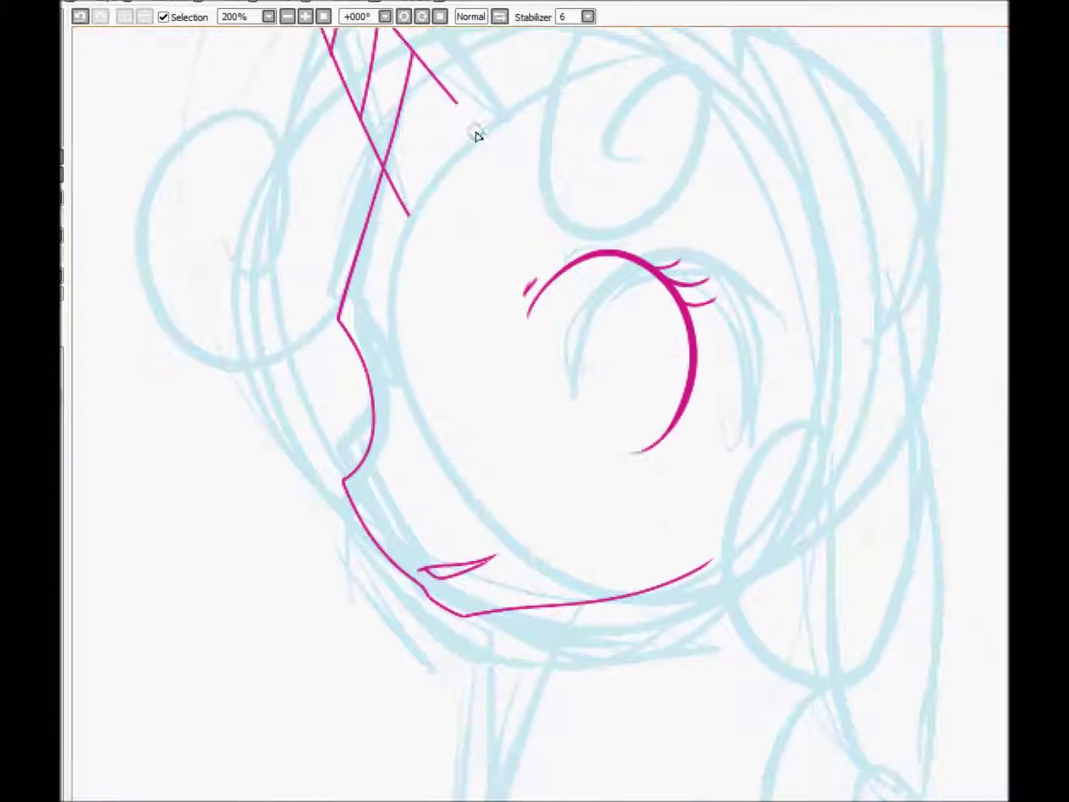
scroll(478, 136, "up", 1)
left_click_drag(565, 476, 336, 415)
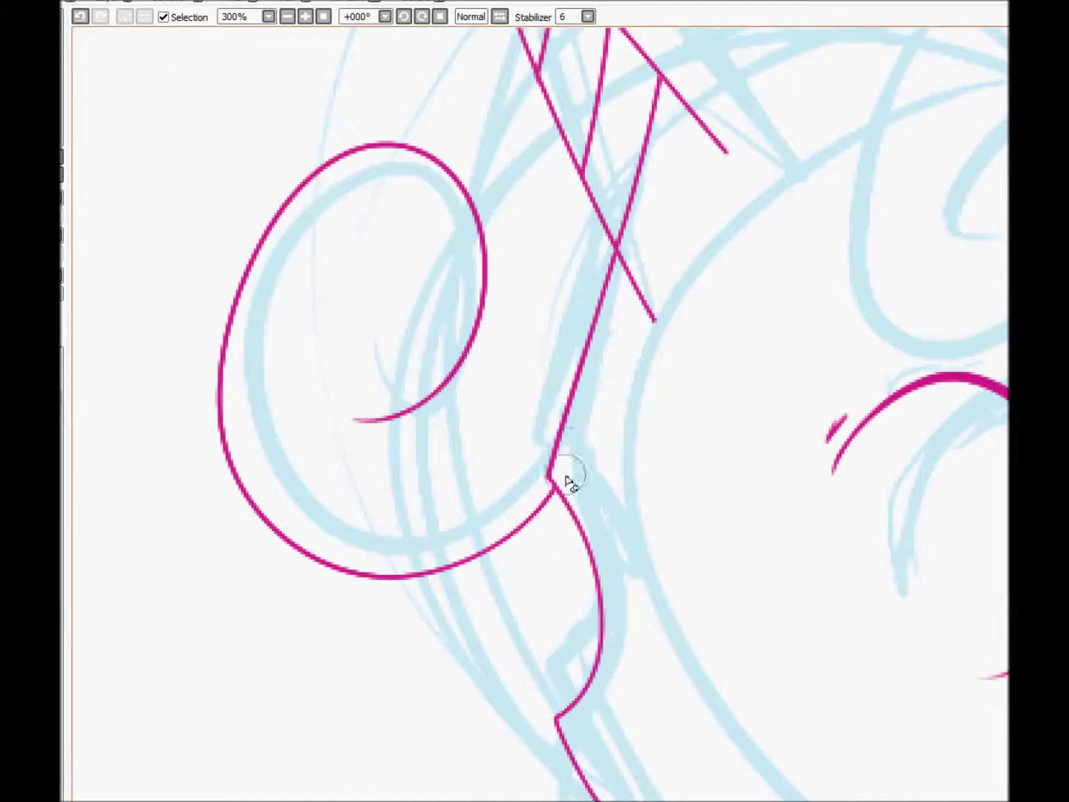
Step: Ink the looping forelock curl above the eye and join it to the horn with a curved hairline
mouse_move(802, 136)
left_mouse_down()
mouse_move(671, 505)
mouse_move(496, 372)
left_mouse_up()
left_click_drag(615, 275, 645, 506)
key("ctrl+z")
left_click_drag(659, 256, 613, 493)
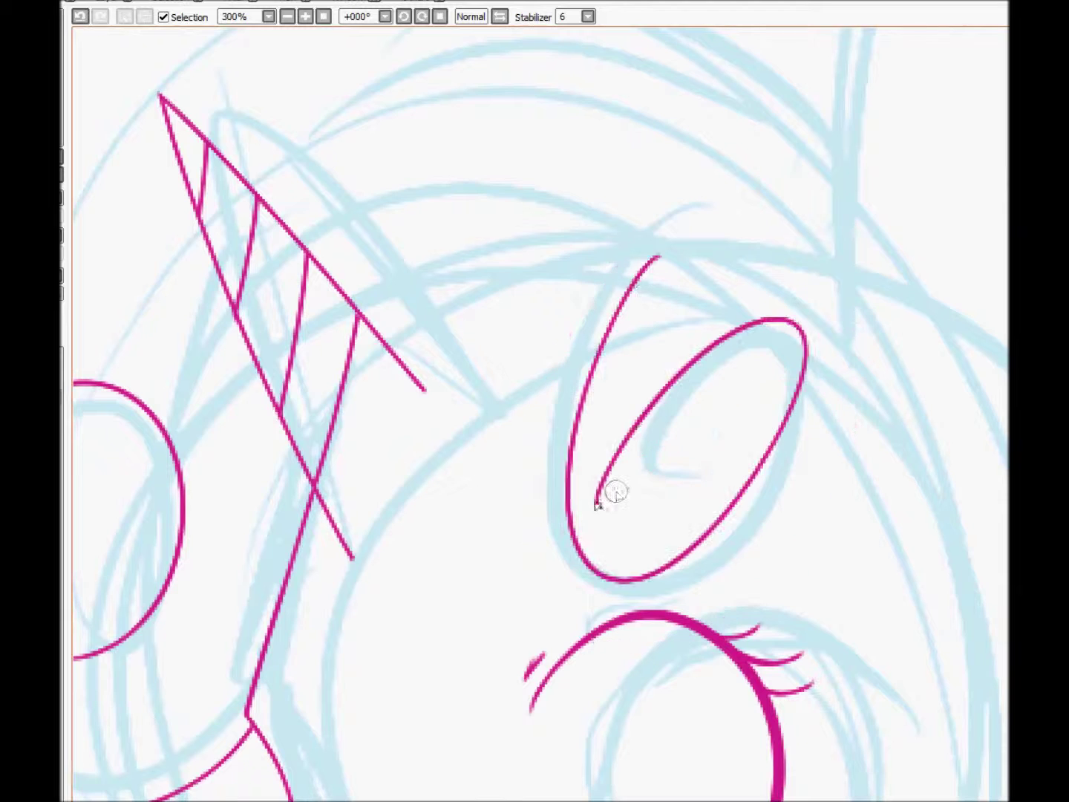
key("ctrl+z")
left_click_drag(624, 292, 631, 412)
left_click_drag(414, 376, 631, 288)
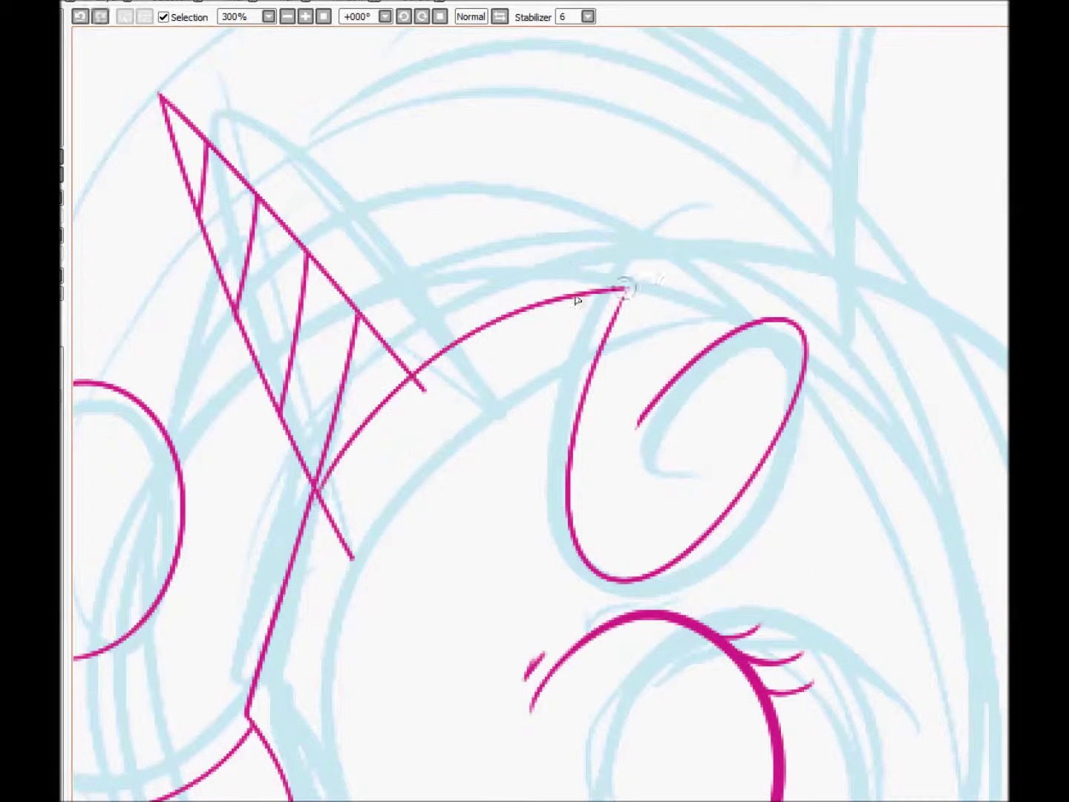
Step: Ink the tall pointed ear behind the forelock, including its inner edge and jagged fur tufts
scroll(356, 273, "down", 1)
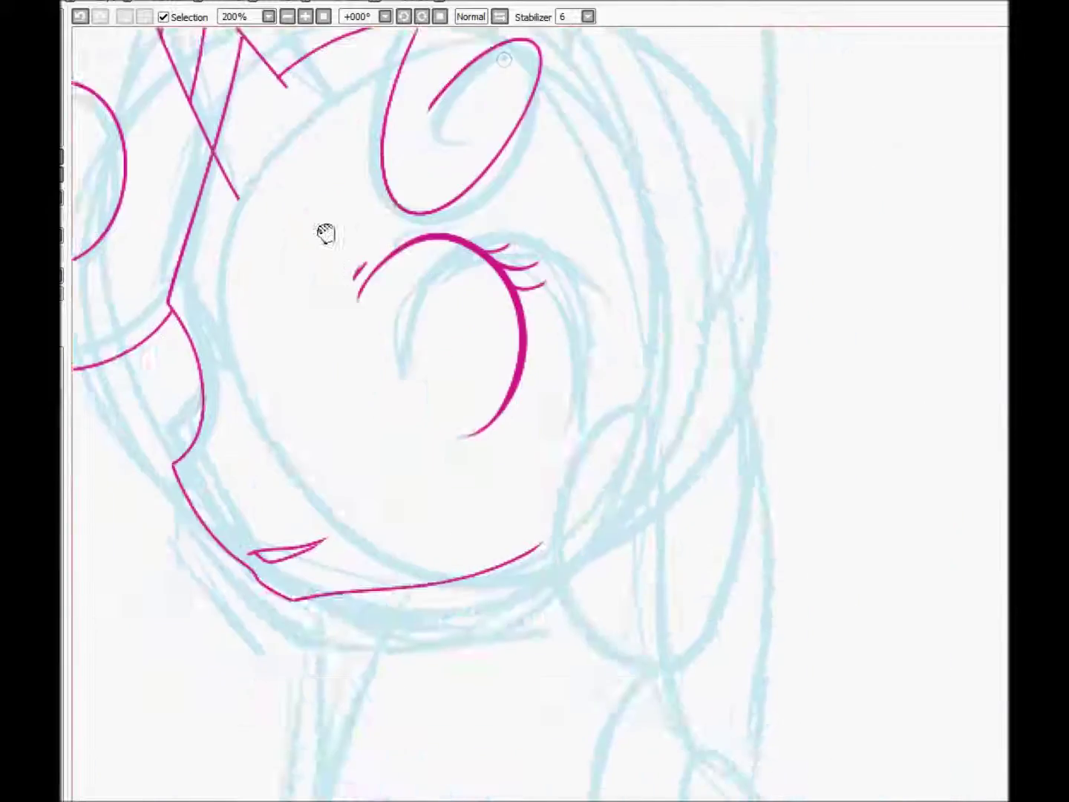
left_click_drag(355, 273, 293, 676)
mouse_move(501, 513)
left_mouse_down()
mouse_move(618, 668)
mouse_move(690, 501)
mouse_move(626, 713)
left_mouse_up()
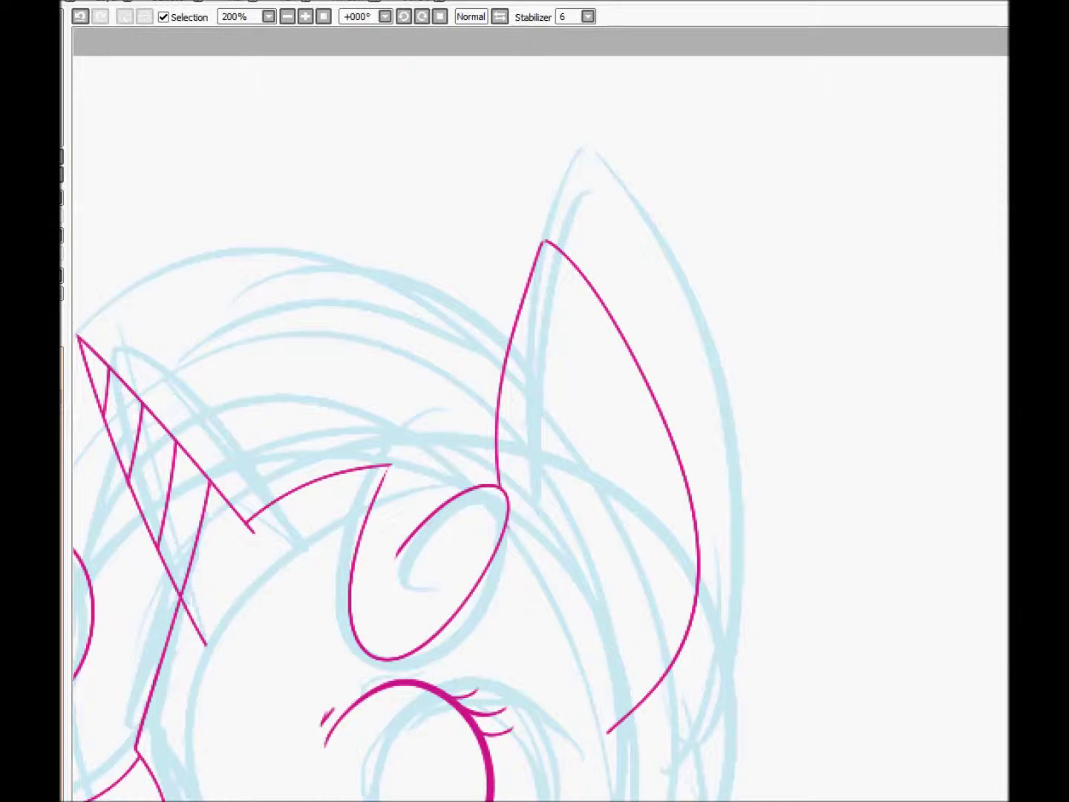
mouse_move(550, 362)
left_mouse_down()
mouse_move(628, 666)
mouse_move(684, 519)
left_mouse_up()
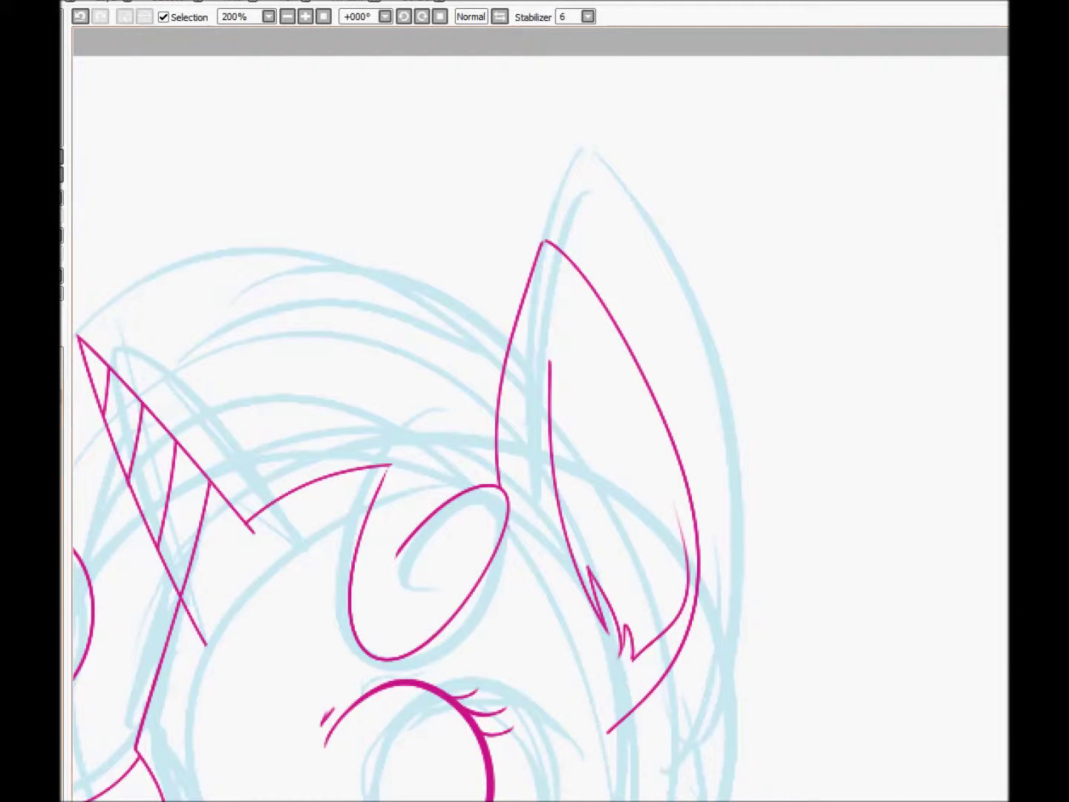
Step: Ink the arched top of the mane from the front curl, behind the horn, to the ear
left_click_drag(72, 552, 88, 458)
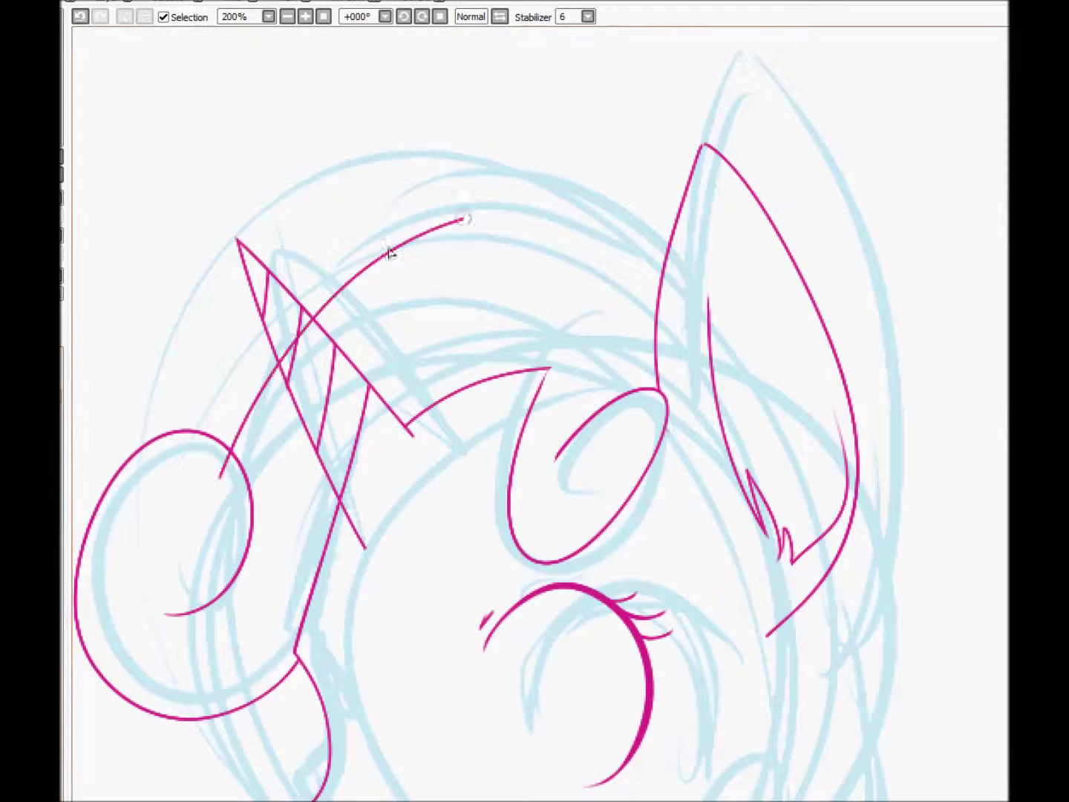
key("ctrl+z")
left_click_drag(237, 462, 700, 321)
key("ctrl+z")
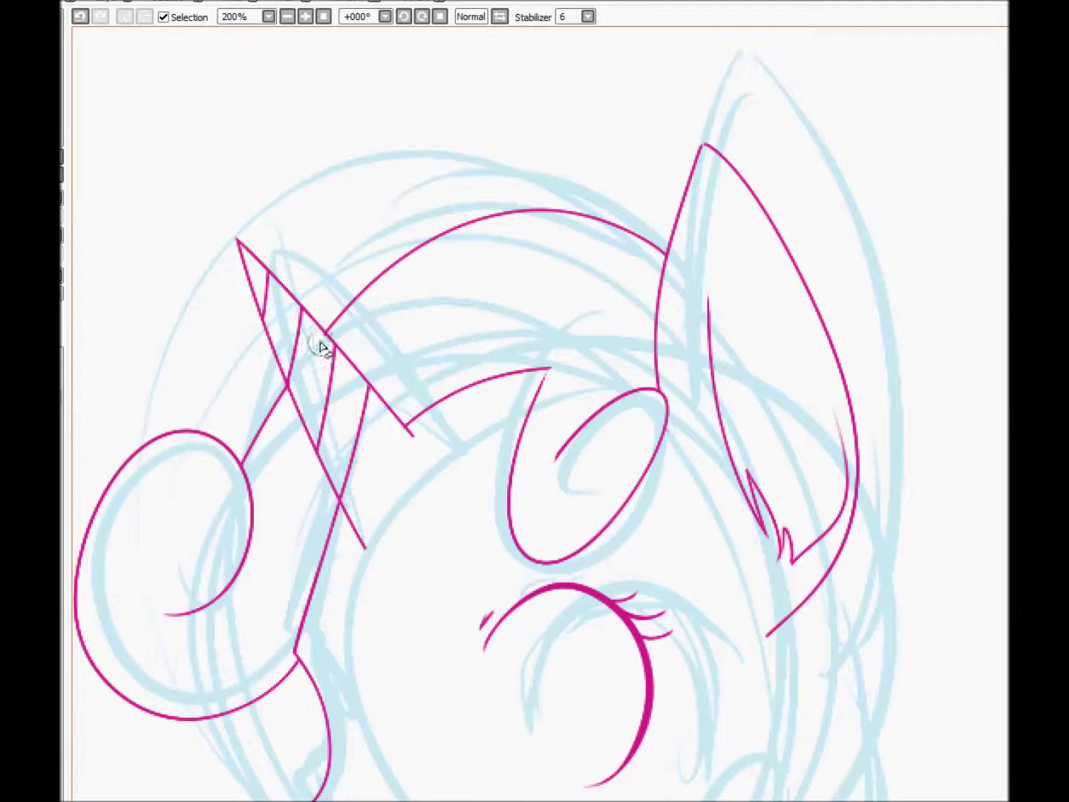
Step: Ink the upper mane ringlet hanging from behind the ear and curling beside the cheek
left_click_drag(806, 739, 746, 404)
mouse_move(728, 478)
left_mouse_down()
mouse_move(747, 405)
mouse_move(718, 383)
mouse_move(719, 445)
left_mouse_up()
key("ctrl+z")
key("ctrl+z")
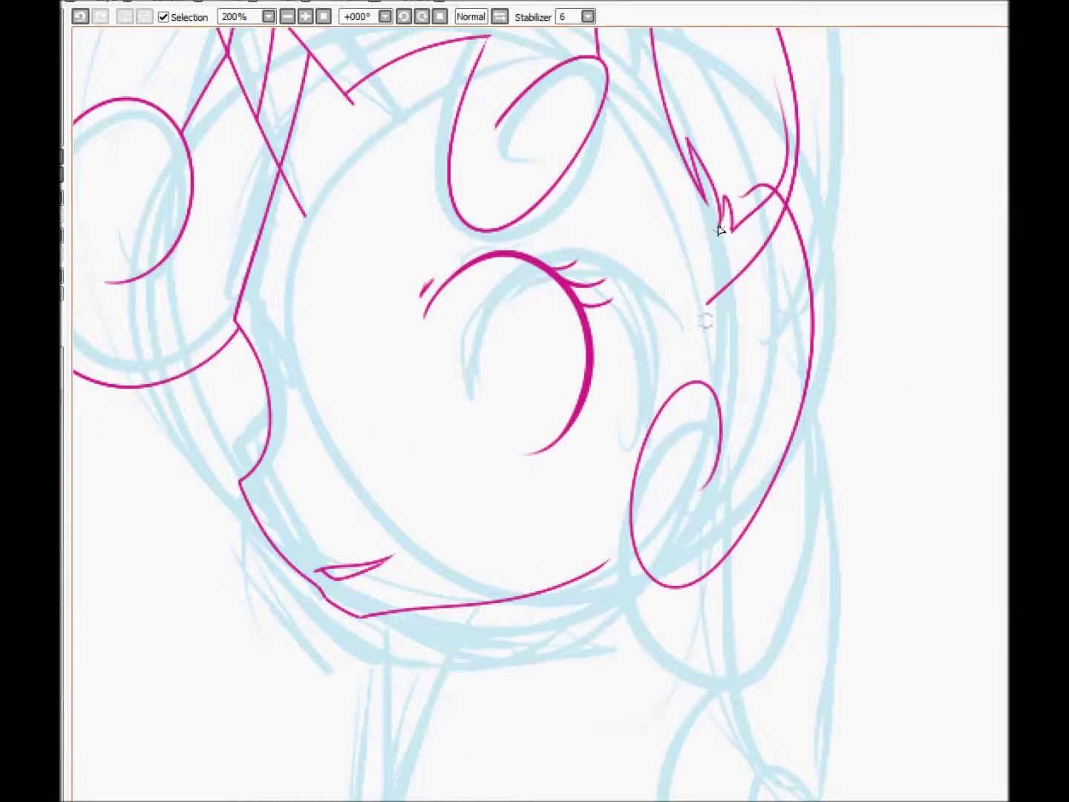
Step: Ink the lower mane ringlet hanging beneath the cheek curl, ending in an inward spiral
left_click_drag(733, 549, 727, 223)
mouse_move(727, 223)
left_mouse_down()
mouse_move(692, 501)
mouse_move(728, 479)
left_mouse_up()
key("ctrl+z")
key("ctrl+z")
mouse_move(779, 341)
left_mouse_down()
mouse_move(824, 34)
mouse_move(806, 57)
left_mouse_up()
left_click_drag(745, 72, 718, 176)
key("ctrl+z")
key("ctrl+z")
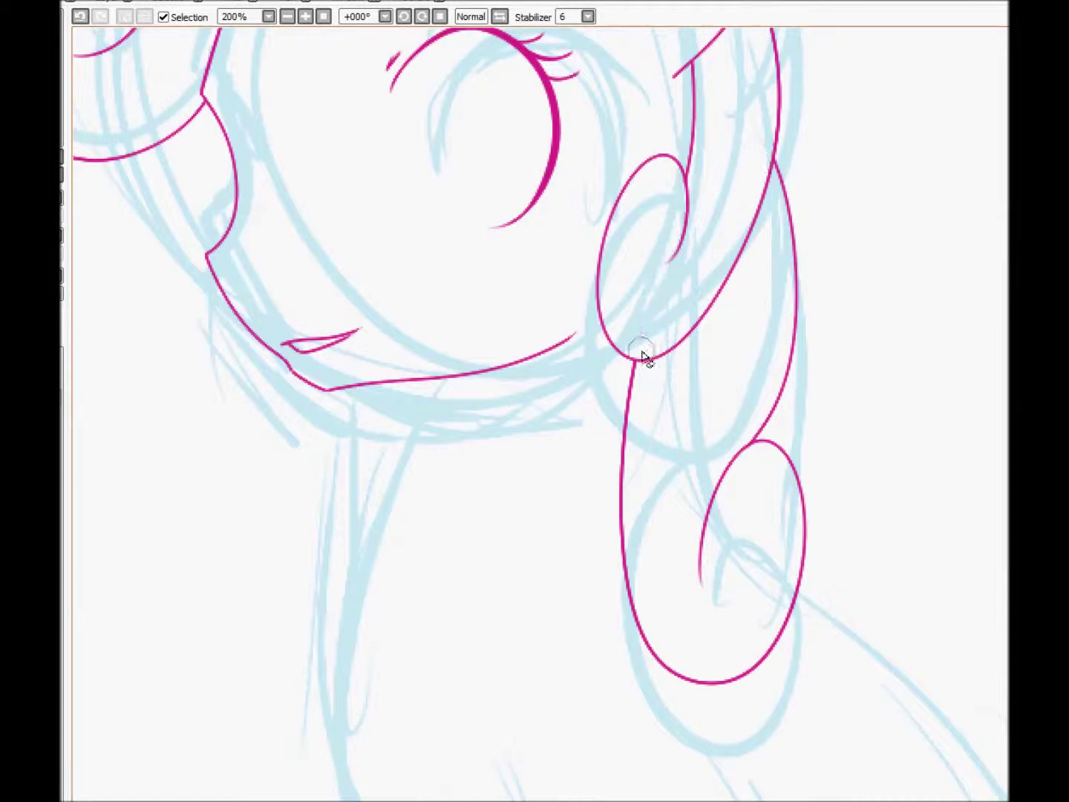
Step: Ink the front of the neck and the rounded chest as one curve descending from the jaw
mouse_move(630, 497)
left_mouse_down()
mouse_move(830, 223)
mouse_move(693, 297)
left_mouse_up()
left_click_drag(504, 175, 637, 711)
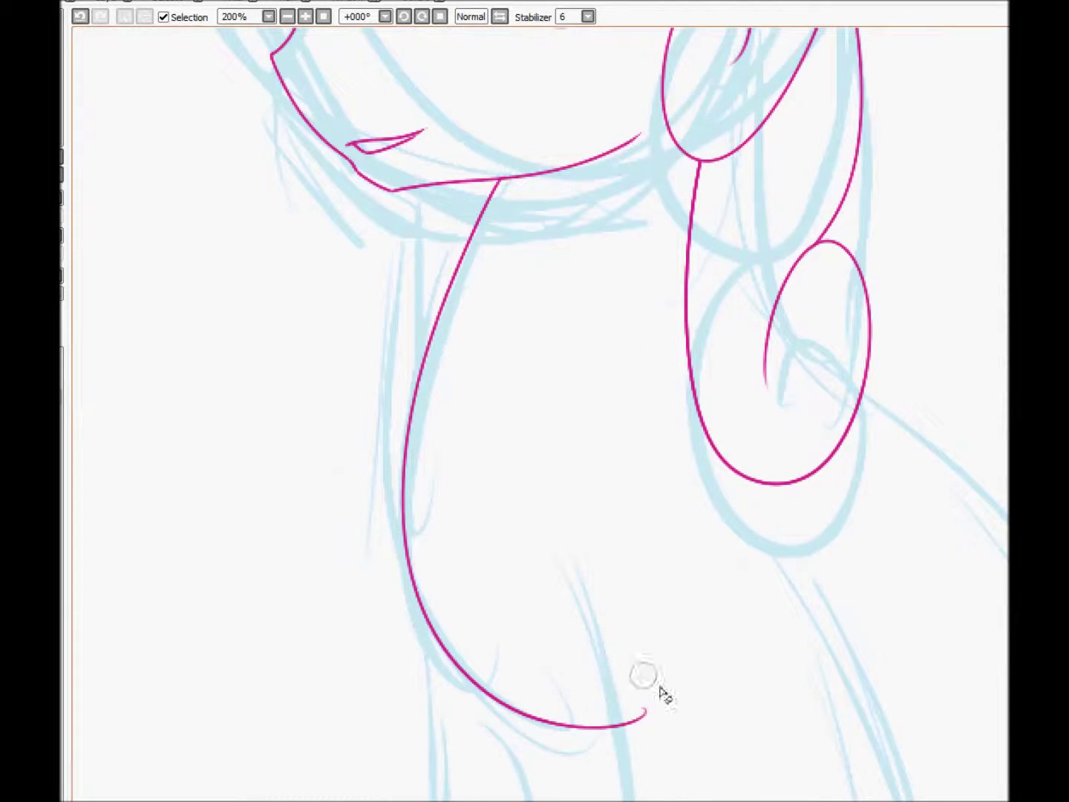
scroll(665, 694, "down", 1)
left_click_drag(553, 372, 554, 706)
left_click_drag(357, 178, 357, 312)
left_click_drag(339, 223, 420, 330)
key("ctrl+z")
Step: Ink the foremost foreleg with two long edges running down from the chest and a curved hoof base
left_click_drag(748, 799, 621, 452)
mouse_move(490, 677)
left_mouse_down()
mouse_move(439, 330)
mouse_move(522, 271)
left_mouse_up()
left_click_drag(404, 185, 394, 638)
left_click_drag(498, 126, 490, 731)
left_click_drag(468, 663, 527, 675)
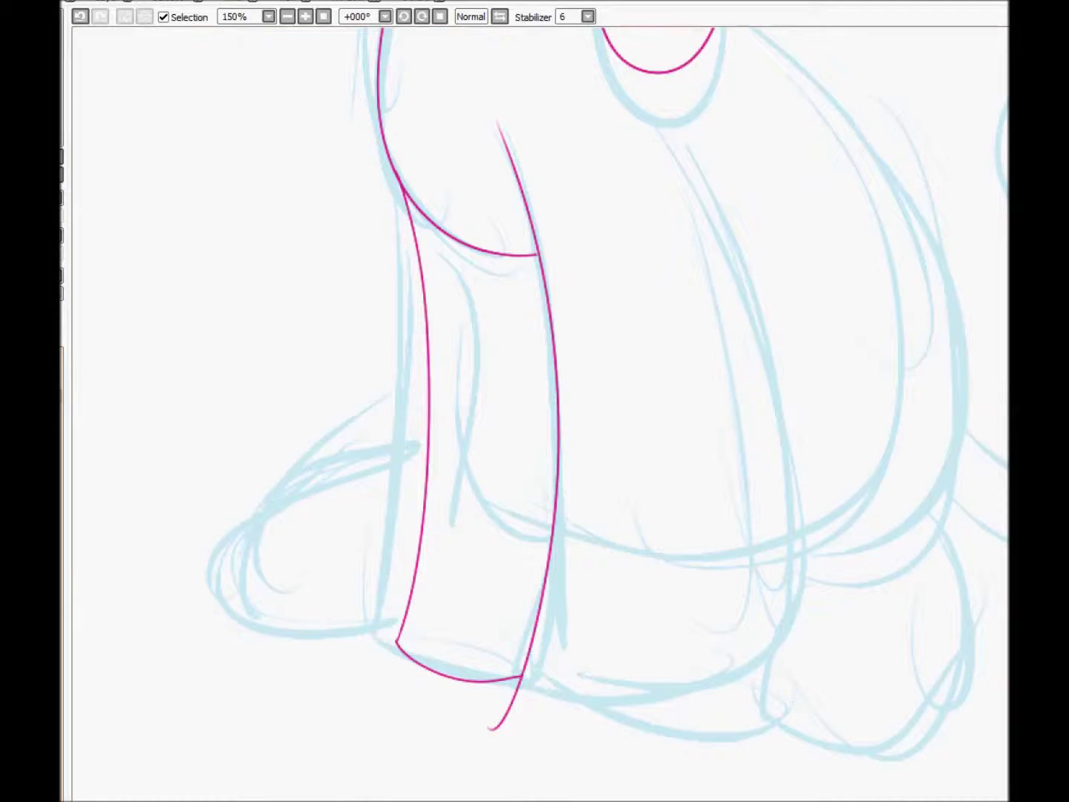
Step: Ink the second foreleg's rear edge and curved hoof base, and erase the overshooting line ends
scroll(649, 198, "down", 2)
left_click_drag(670, 96, 691, 704)
left_click_drag(524, 616, 838, 565)
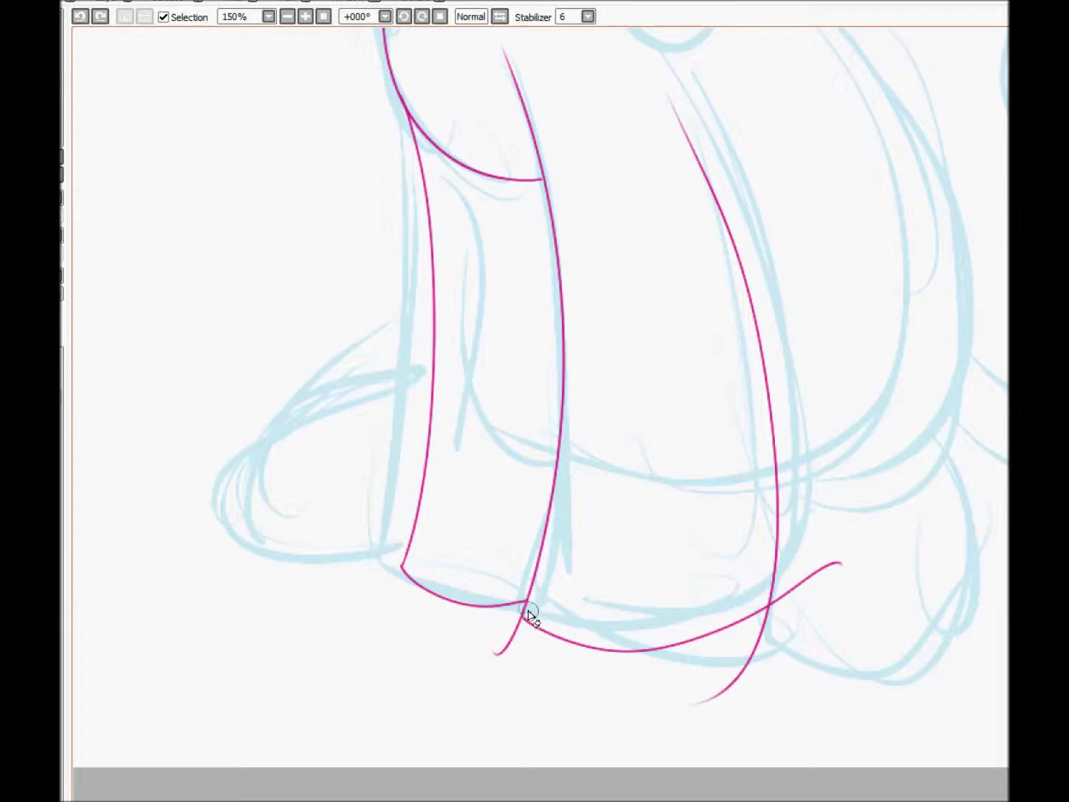
left_click(768, 619)
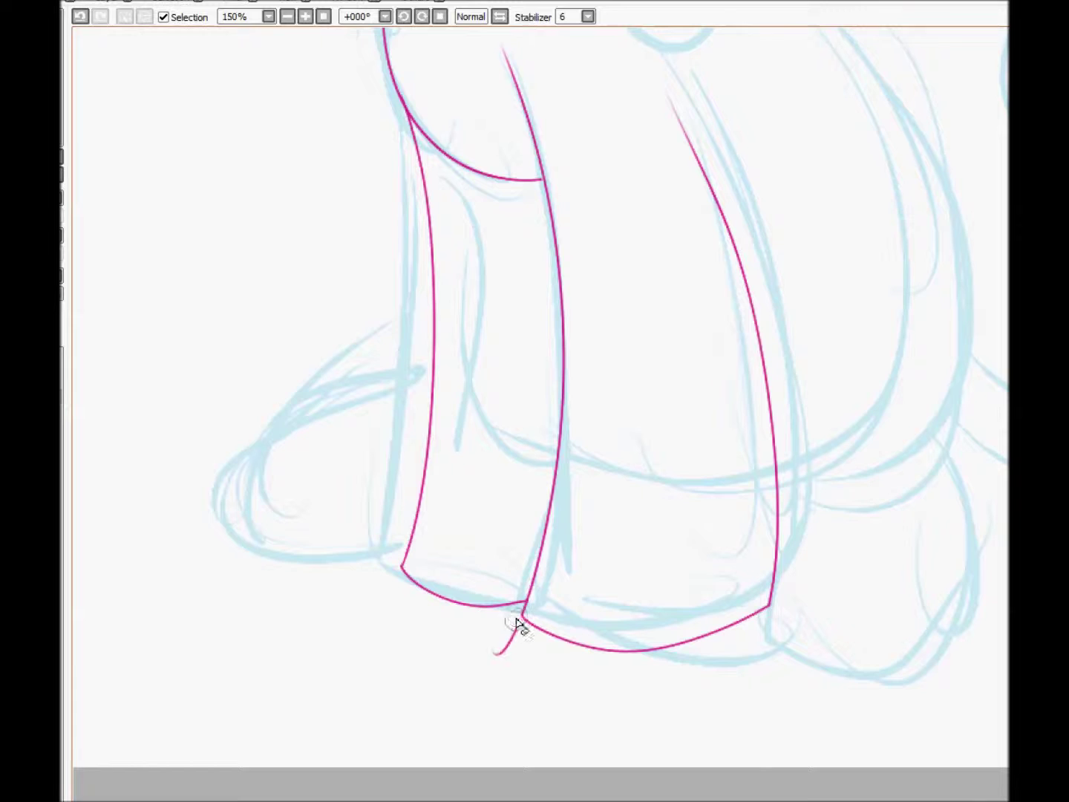
Step: Ink the back line from the lower ringlet down and around the rounded haunch
left_click_drag(784, 176, 575, 421)
scroll(580, 246, "down", 1)
mouse_move(502, 78)
left_mouse_down()
mouse_move(599, 186)
mouse_move(668, 414)
mouse_move(601, 404)
left_mouse_up()
Step: Ink the hind foot beneath the haunch and erase the stray line ends around it
left_click_drag(563, 672, 540, 504)
mouse_move(557, 580)
left_mouse_down()
mouse_move(823, 351)
mouse_move(590, 442)
mouse_move(631, 579)
mouse_move(832, 499)
left_mouse_up()
left_click_drag(758, 350, 746, 591)
left_click(756, 581)
left_click(812, 523)
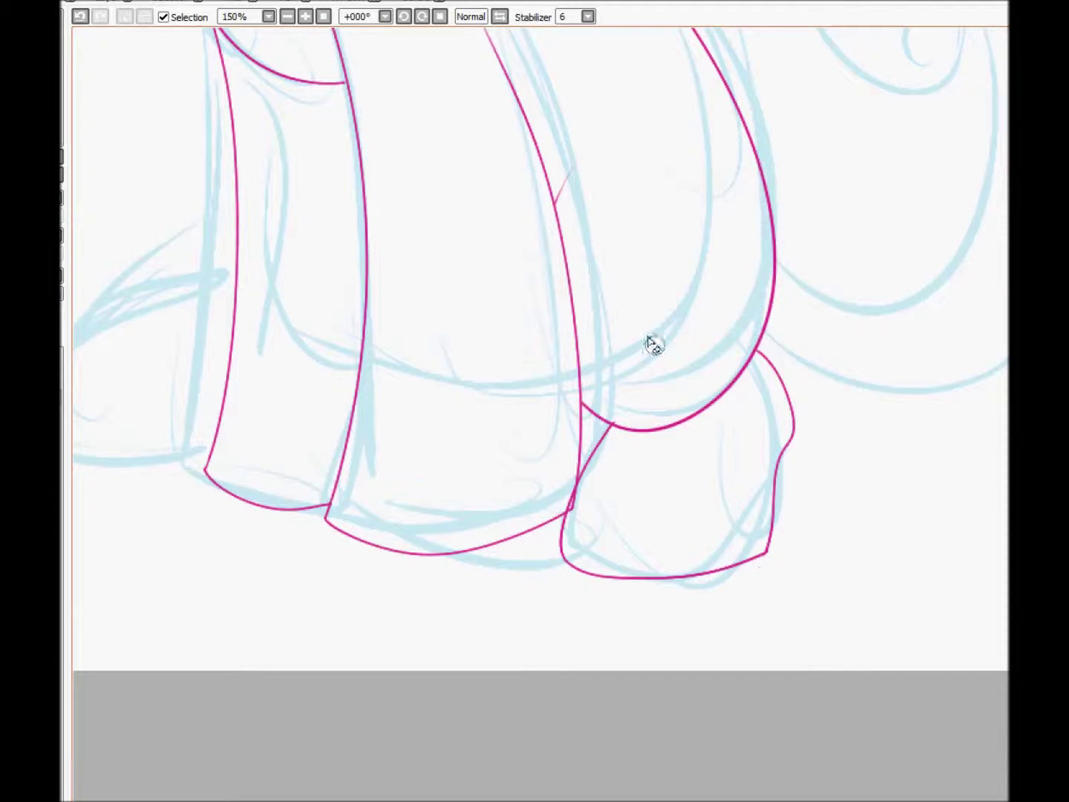
Step: Ink the pointed foot extending in front of the forelegs and erase its crossing line ends
left_click_drag(372, 372, 754, 471)
left_click_drag(649, 365, 524, 573)
left_click_drag(409, 527, 717, 551)
left_click(602, 558)
left_click(432, 554)
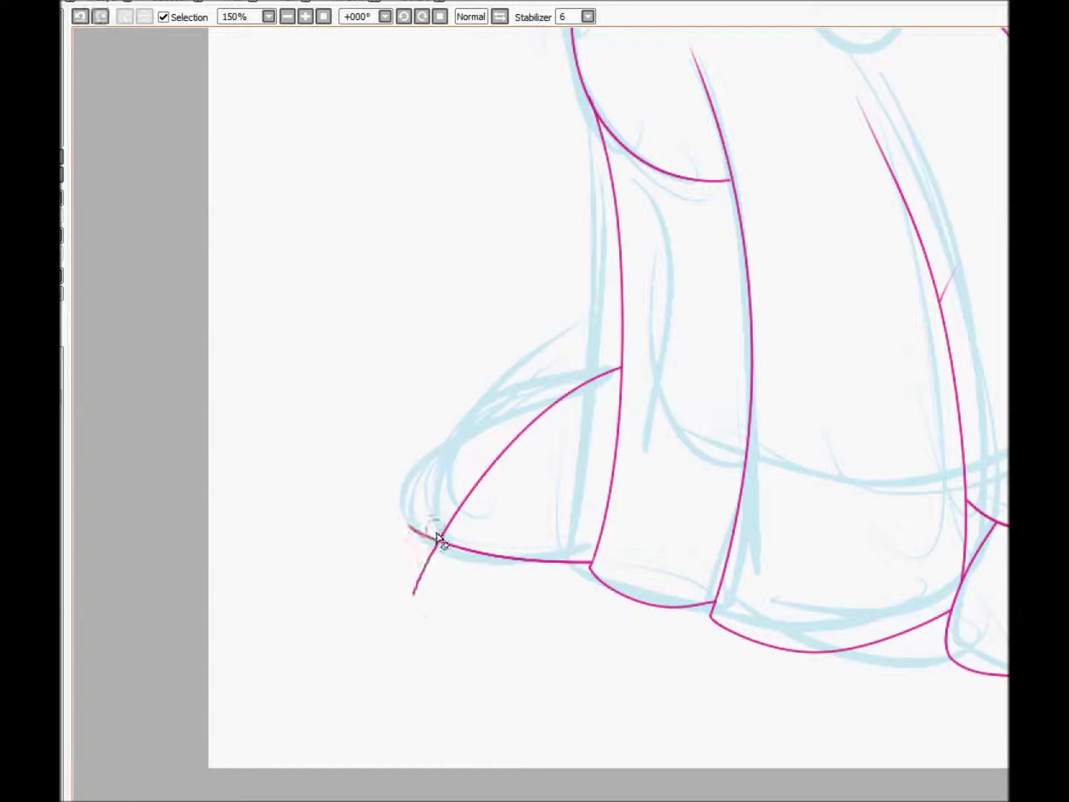
Step: Ink the tail's large spiral curl and its upper edge leading back to the haunch
mouse_move(891, 416)
left_mouse_down()
mouse_move(427, 623)
mouse_move(143, 464)
left_mouse_up()
left_click_drag(435, 440, 686, 490)
key("ctrl+z")
left_click_drag(638, 258, 700, 354)
left_click_drag(832, 327, 423, 436)
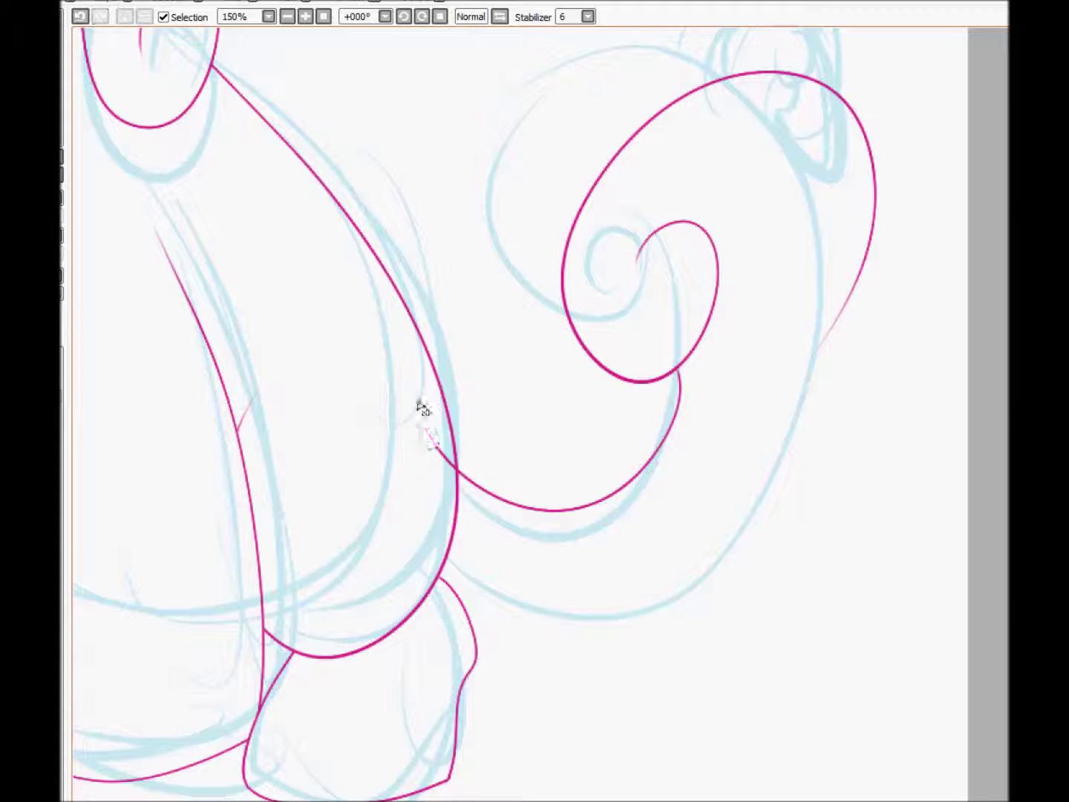
Step: Ink the small secondary curl on the tail's outer side and the lower edge back to the haunch
mouse_move(454, 566)
left_mouse_down()
mouse_move(584, 556)
mouse_move(703, 624)
left_mouse_up()
key("ctrl+z")
left_click_drag(828, 331, 854, 401)
left_click_drag(818, 479, 420, 447)
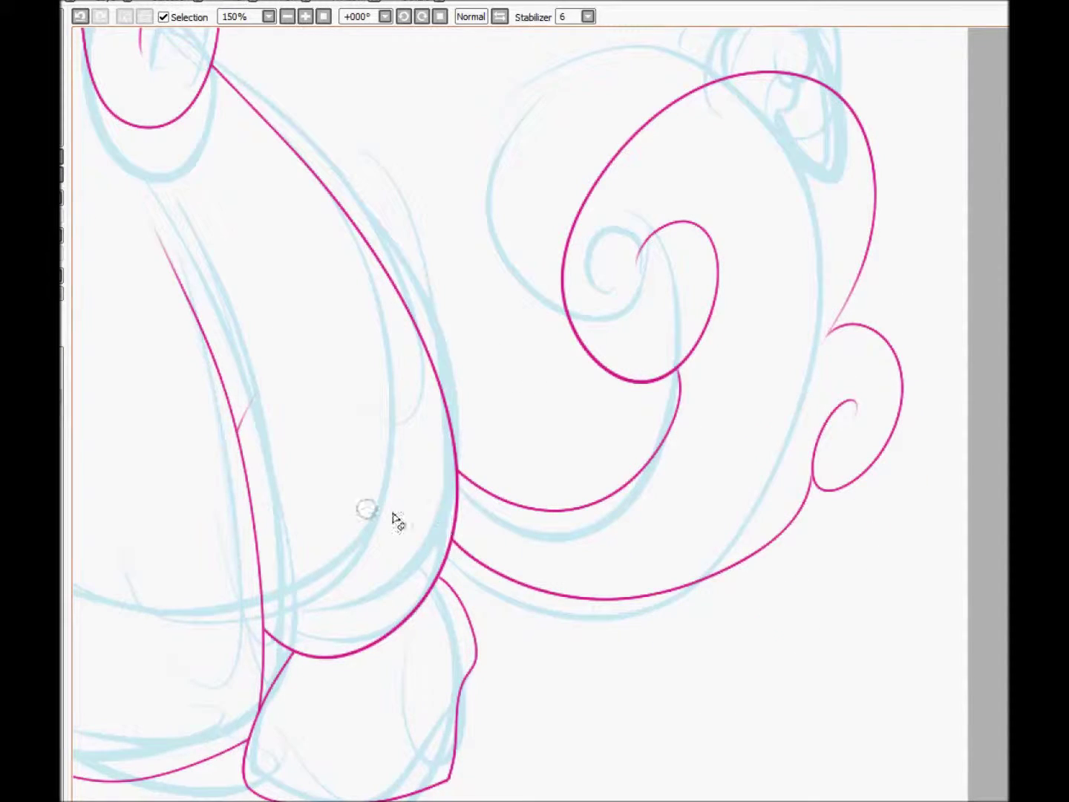
Step: Remove the blue sketch from view and select the empty area surrounding the pony
scroll(396, 519, "down", 2)
scroll(391, 512, "up", 1)
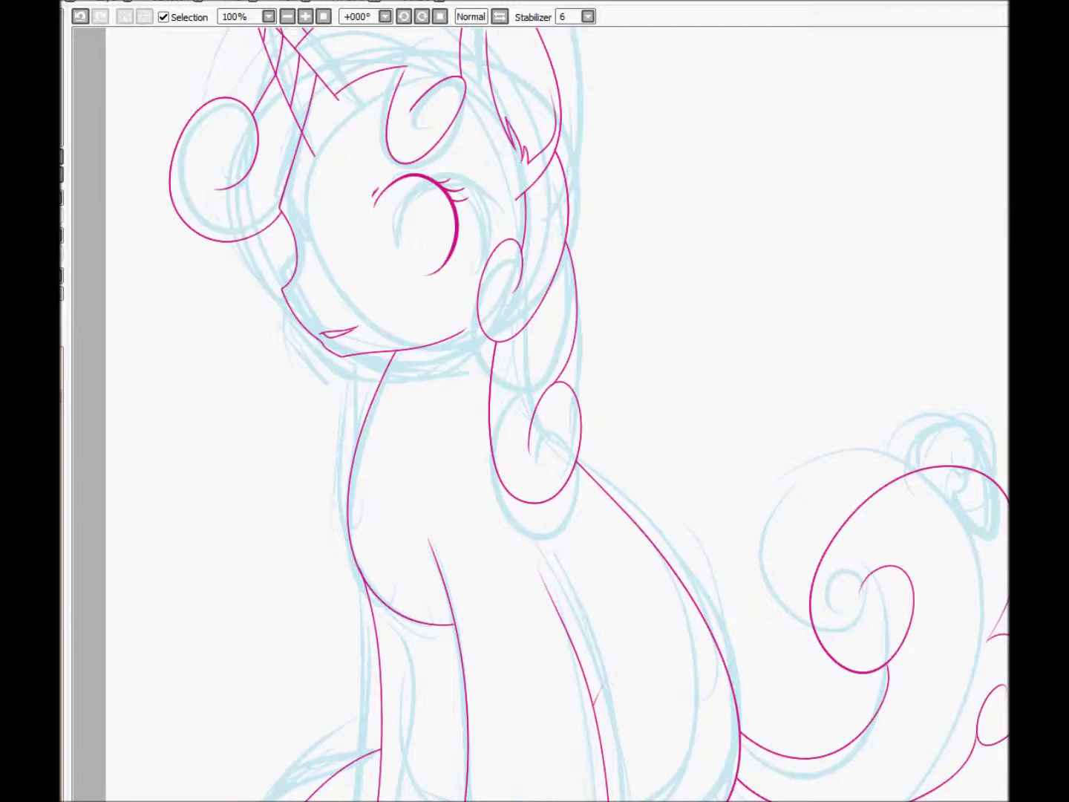
key("Delete")
left_click(185, 467)
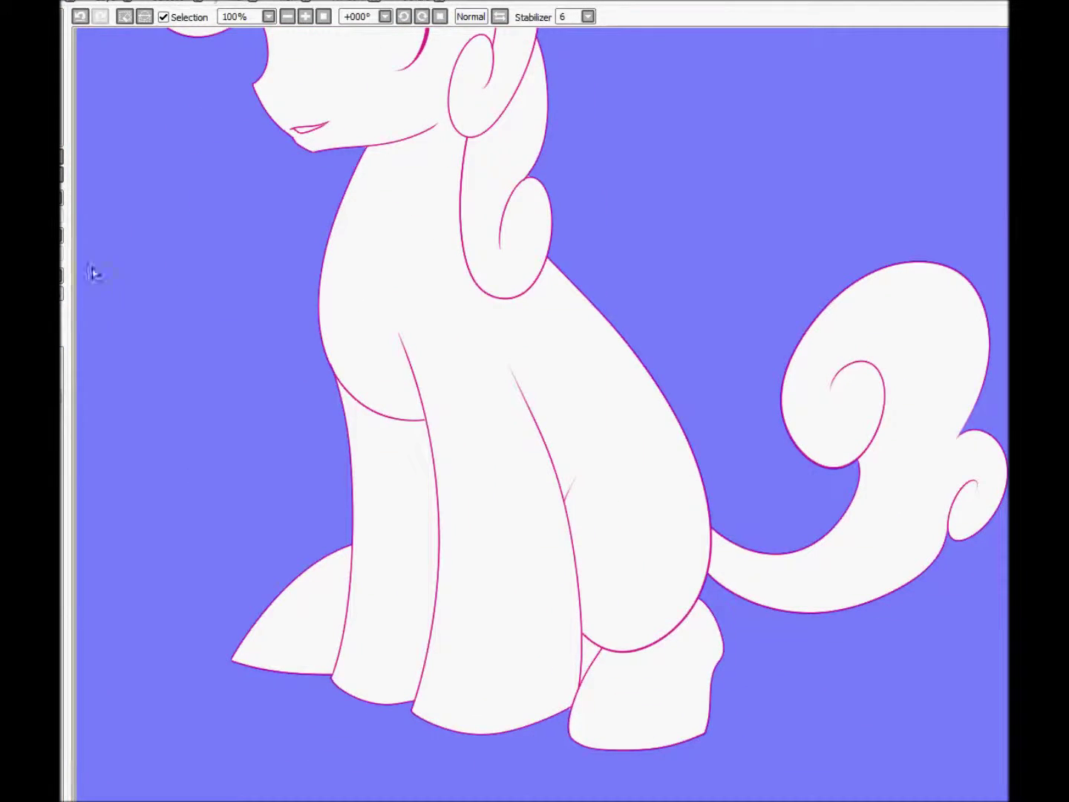
Step: Invert the selection and fill the whole pony silhouette with light pink under the line art
key("ctrl+i")
left_click(549, 519)
scroll(548, 519, "up", 1)
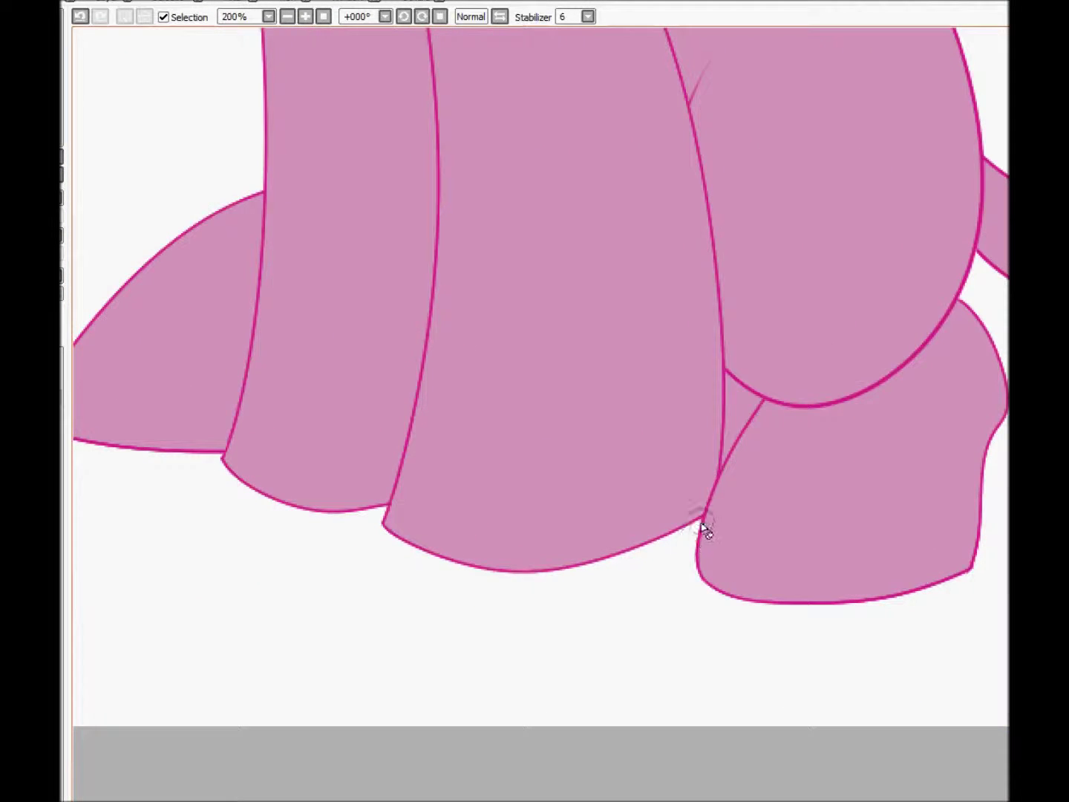
scroll(705, 527, "up", 10)
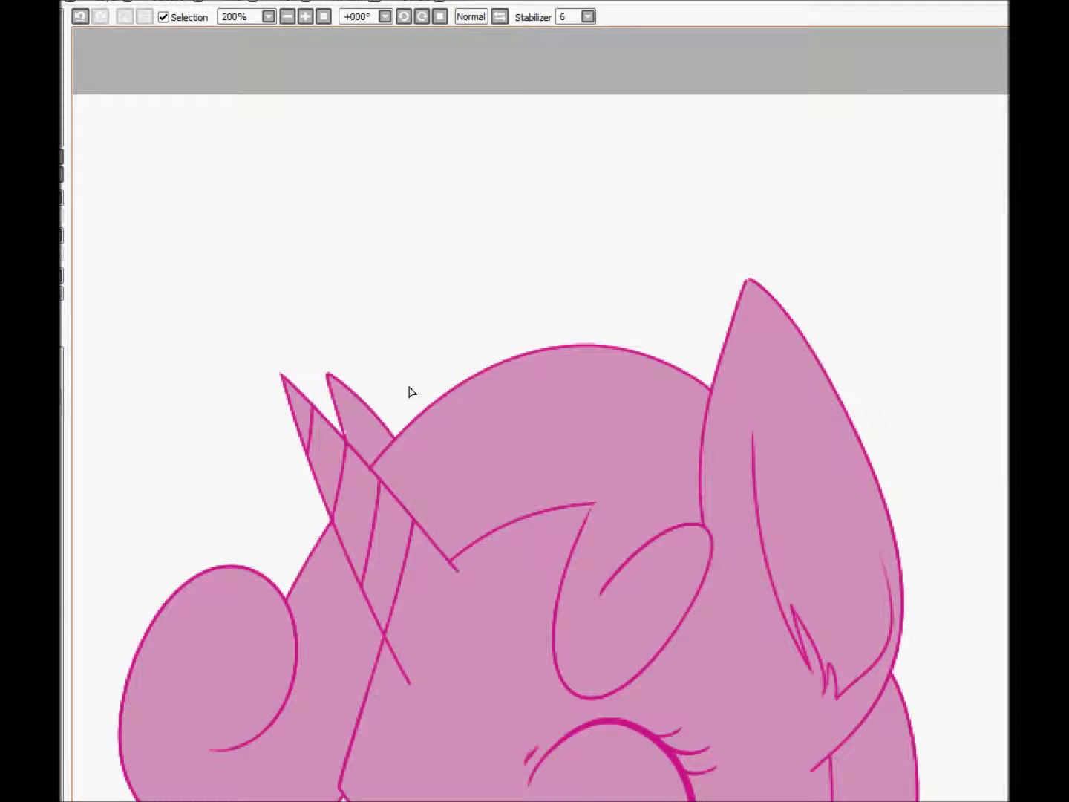
left_click_drag(351, 461, 344, 94)
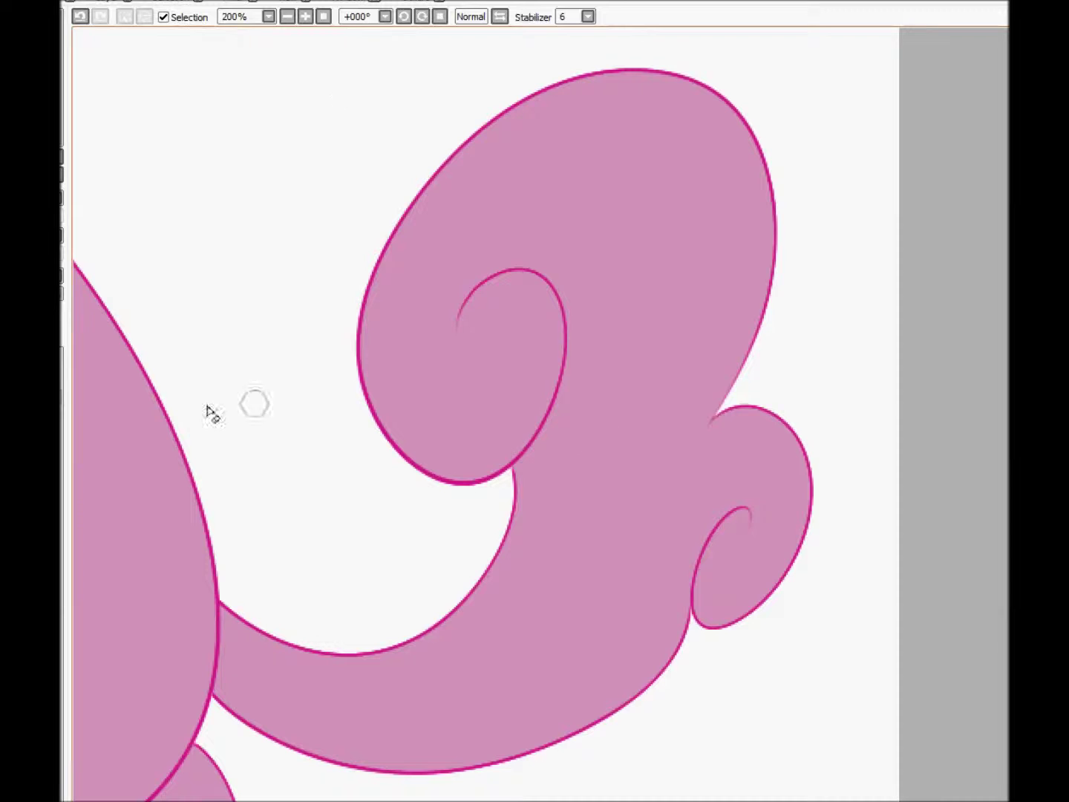
Step: Recolour the silhouette fill to near-white with the Hue and Saturation adjustment
key("ctrl+u")
left_click_drag(954, 222, 769, 223)
key("Return")
key("minus")
scroll(229, 363, "up", 2)
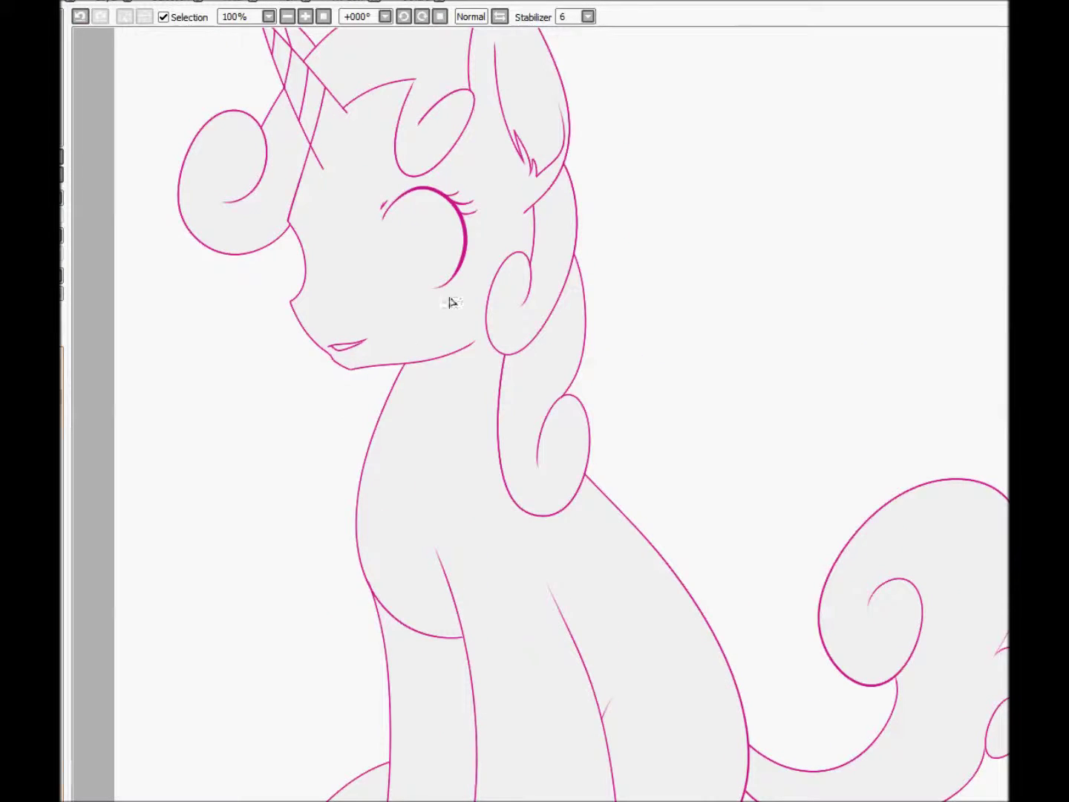
key("ctrl+u")
left_click(979, 269)
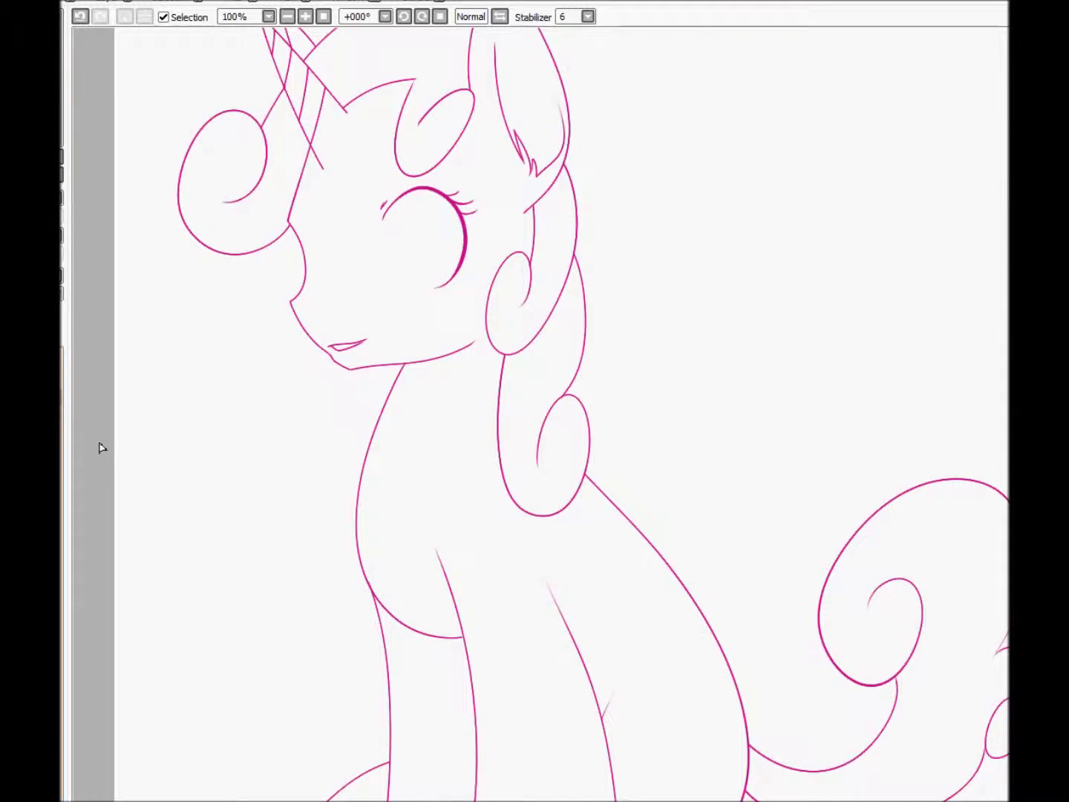
Step: Paint inside the eye outline and adjust that paint with Hue and Saturation
key("plus")
left_click_drag(262, 452, 404, 683)
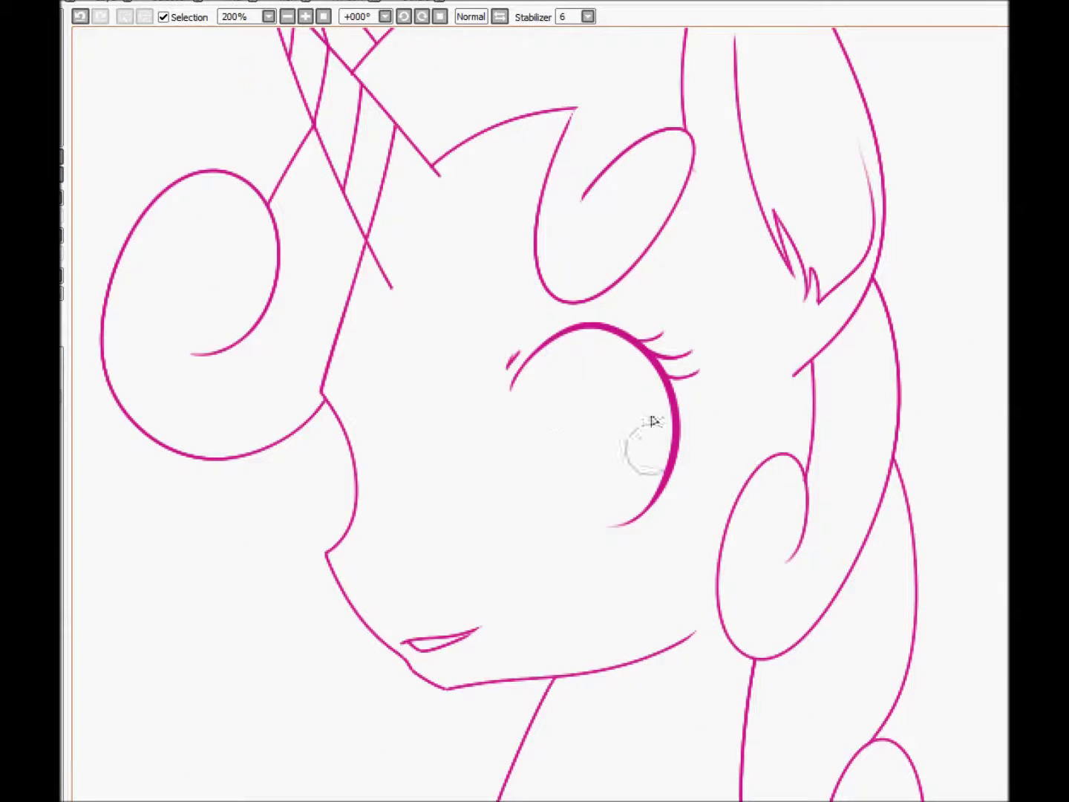
key("ctrl+z")
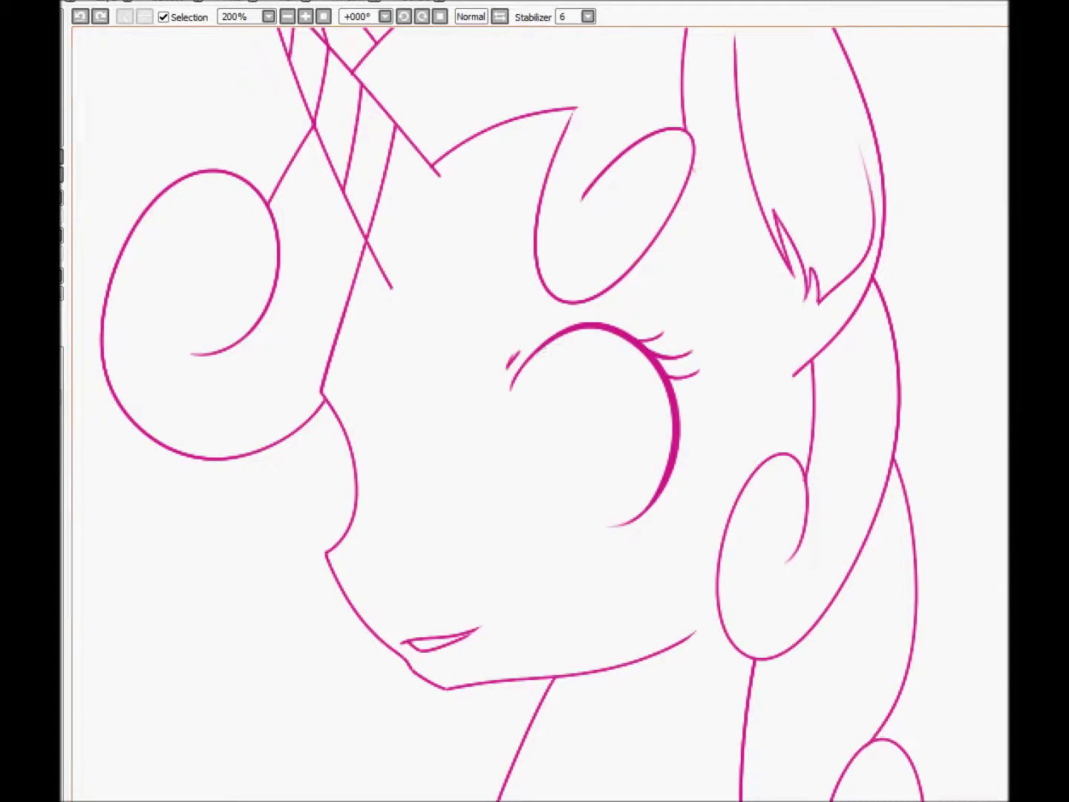
mouse_move(549, 416)
left_mouse_down()
mouse_move(580, 375)
mouse_move(624, 387)
mouse_move(535, 432)
mouse_move(577, 437)
mouse_move(609, 506)
mouse_move(572, 490)
mouse_move(547, 393)
left_mouse_up()
key("ctrl+z")
left_click_drag(545, 530, 584, 548)
key("ctrl+u")
key("Return")
Step: Fill the open mouth with bright pink and lighten it to near-white with Hue and Saturation
mouse_move(407, 663)
left_mouse_down()
mouse_move(458, 630)
mouse_move(407, 648)
mouse_move(448, 664)
mouse_move(464, 653)
left_mouse_up()
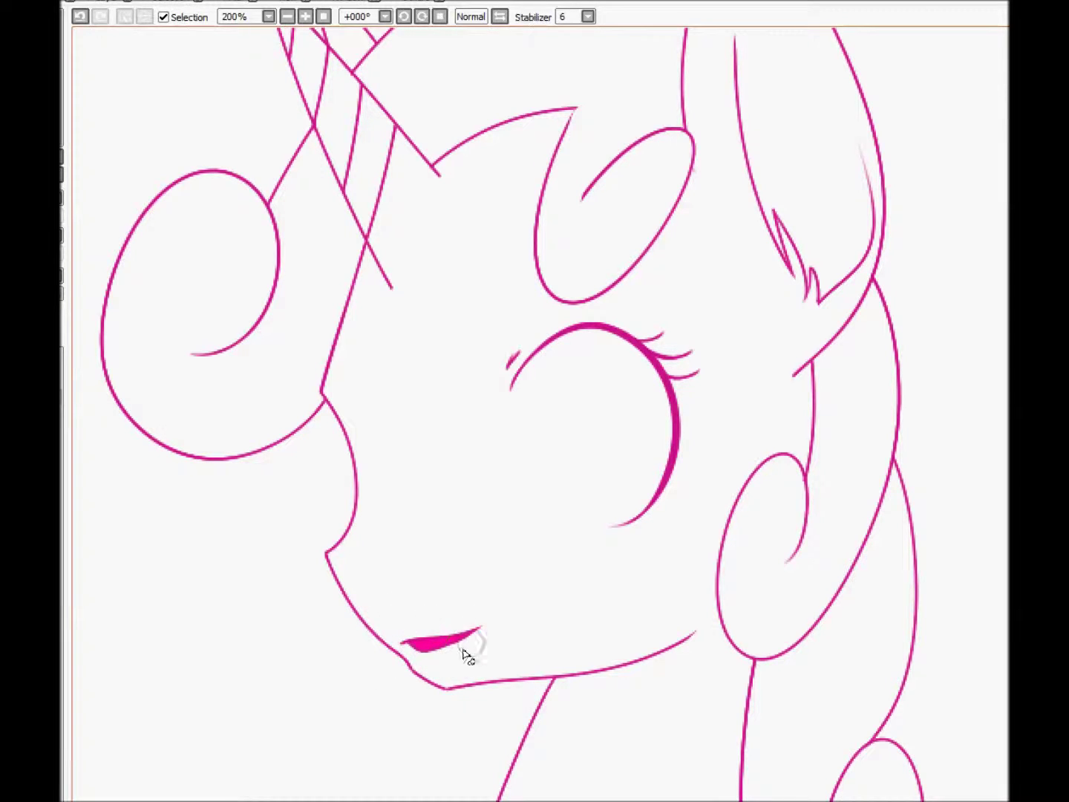
key("ctrl+u")
left_click_drag(883, 223, 950, 223)
key("Return")
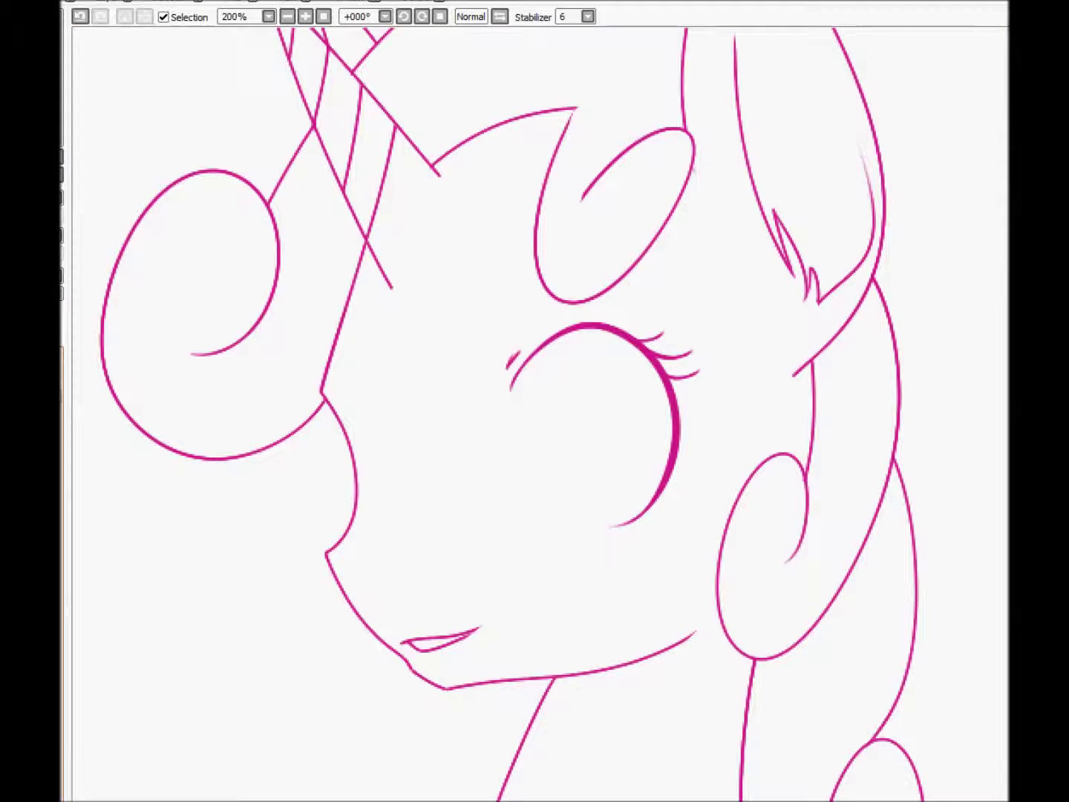
Step: Paint a large light green oval iris inside the eye outline
mouse_move(551, 408)
left_mouse_down()
mouse_move(606, 416)
mouse_move(633, 377)
mouse_move(602, 358)
mouse_move(560, 407)
mouse_move(603, 388)
mouse_move(594, 491)
left_mouse_up()
key("ctrl+z")
key("ctrl+z")
key("ctrl+y")
key("ctrl+y")
key("ctrl+z")
mouse_move(594, 351)
left_mouse_down()
mouse_move(656, 432)
mouse_move(578, 461)
left_mouse_up()
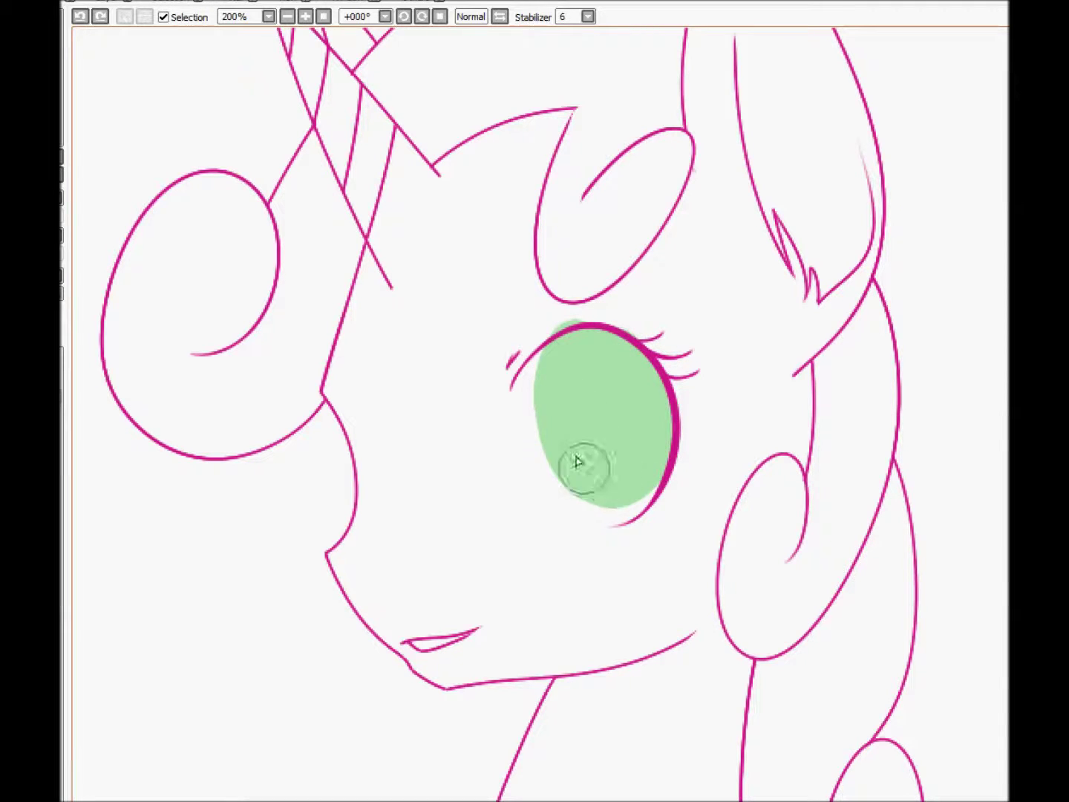
Step: Shade the iris with a dark green upper half, lighter green pupil, pale lower rim, diagonal light streak and white oval highlight
mouse_move(564, 334)
left_mouse_down()
mouse_move(563, 325)
mouse_move(594, 327)
mouse_move(468, 412)
mouse_move(637, 388)
mouse_move(653, 452)
mouse_move(718, 413)
mouse_move(658, 420)
mouse_move(635, 497)
mouse_move(613, 453)
left_mouse_up()
key("ctrl+z")
left_click_drag(656, 405, 573, 497)
left_click_drag(637, 445, 613, 533)
mouse_move(564, 394)
left_mouse_down()
mouse_move(584, 364)
mouse_move(562, 401)
left_mouse_up()
key("ctrl+z")
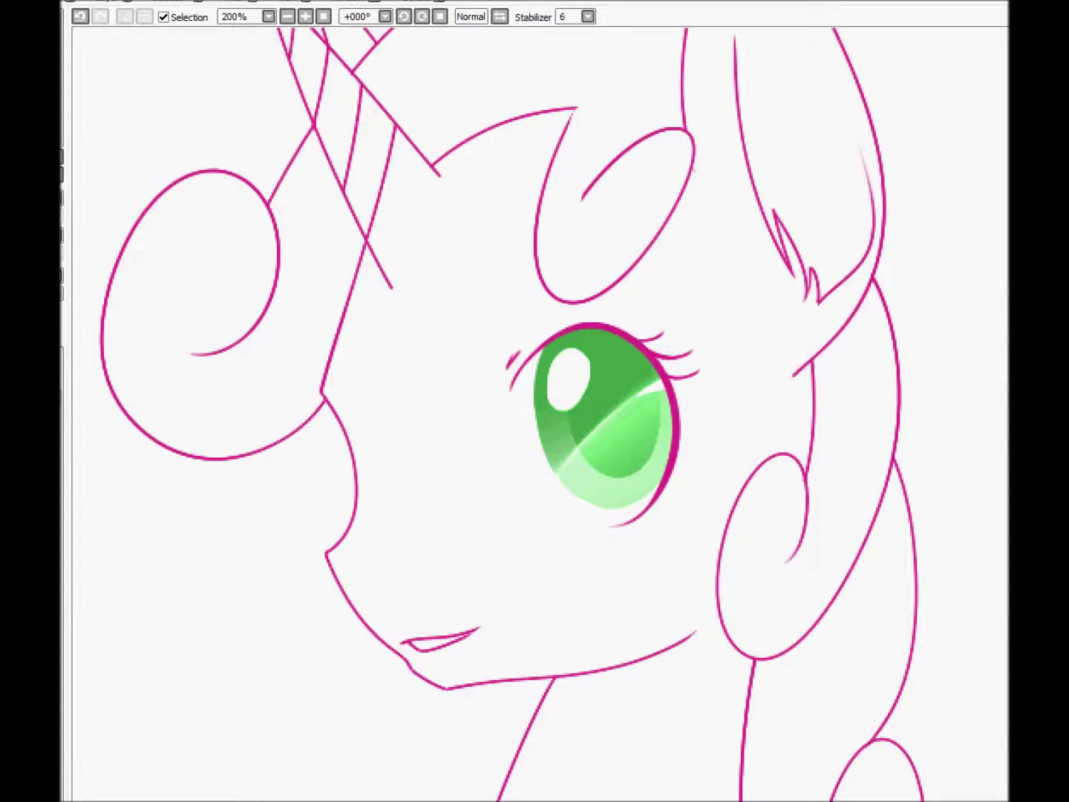
Step: Select the mane and tail regions, colour them pale pink with Hue and Saturation, and clear the selection
left_click(193, 297)
left_click(587, 252)
left_click_drag(594, 415, 294, 256)
left_click(550, 223)
left_click(586, 519)
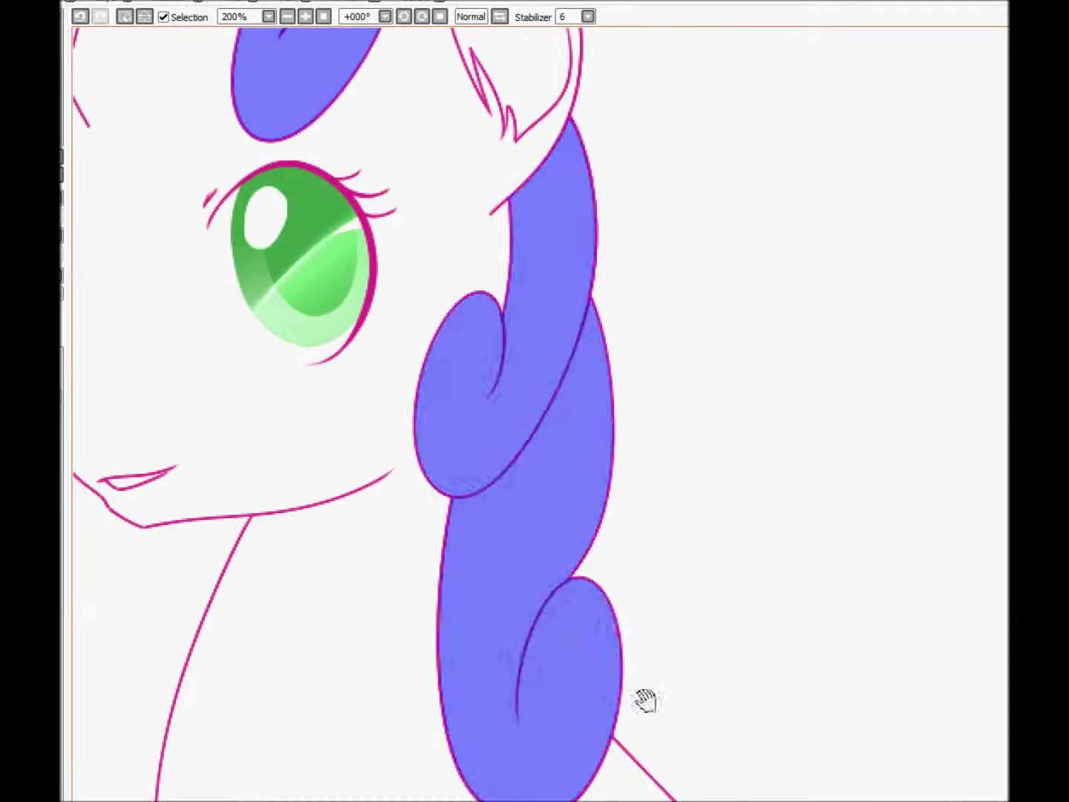
left_click_drag(644, 699, 519, 224)
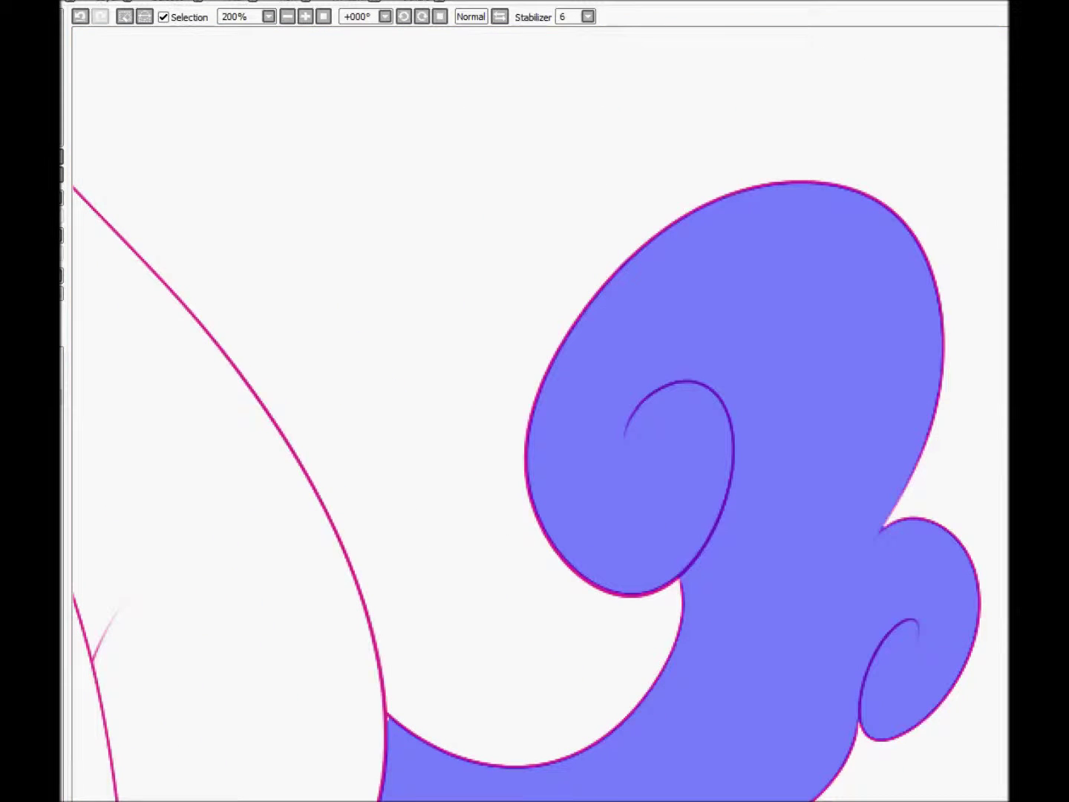
key("ctrl+u")
key("ctrl+minus")
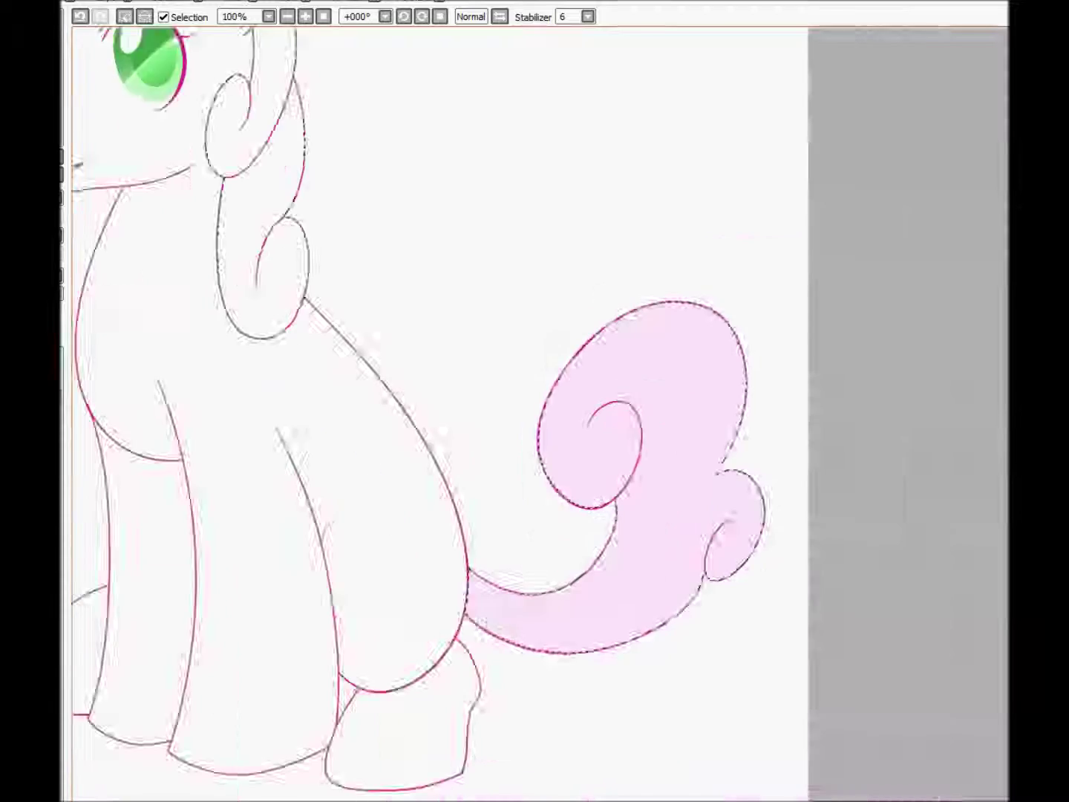
left_click_drag(260, 123, 517, 370)
key("ctrl+d")
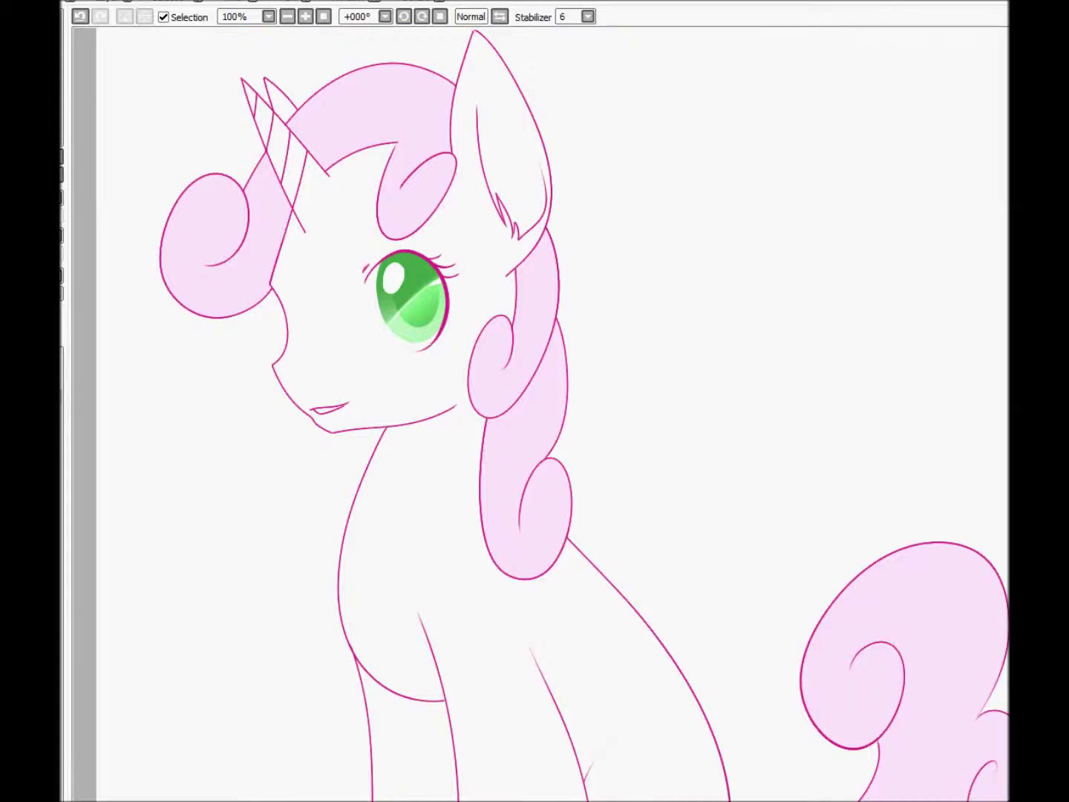
Step: Colour the lower section of the forelock and the back mane lock light purple using Hue and Saturation
mouse_move(315, 165)
left_mouse_down()
mouse_move(420, 111)
mouse_move(404, 223)
left_mouse_up()
left_click(512, 489)
key("ctrl+u")
key("ctrl+d")
Step: Paint a light purple stripe along the tail's inner curve, from the rump up to the large curl
left_click_drag(494, 444, 305, 289)
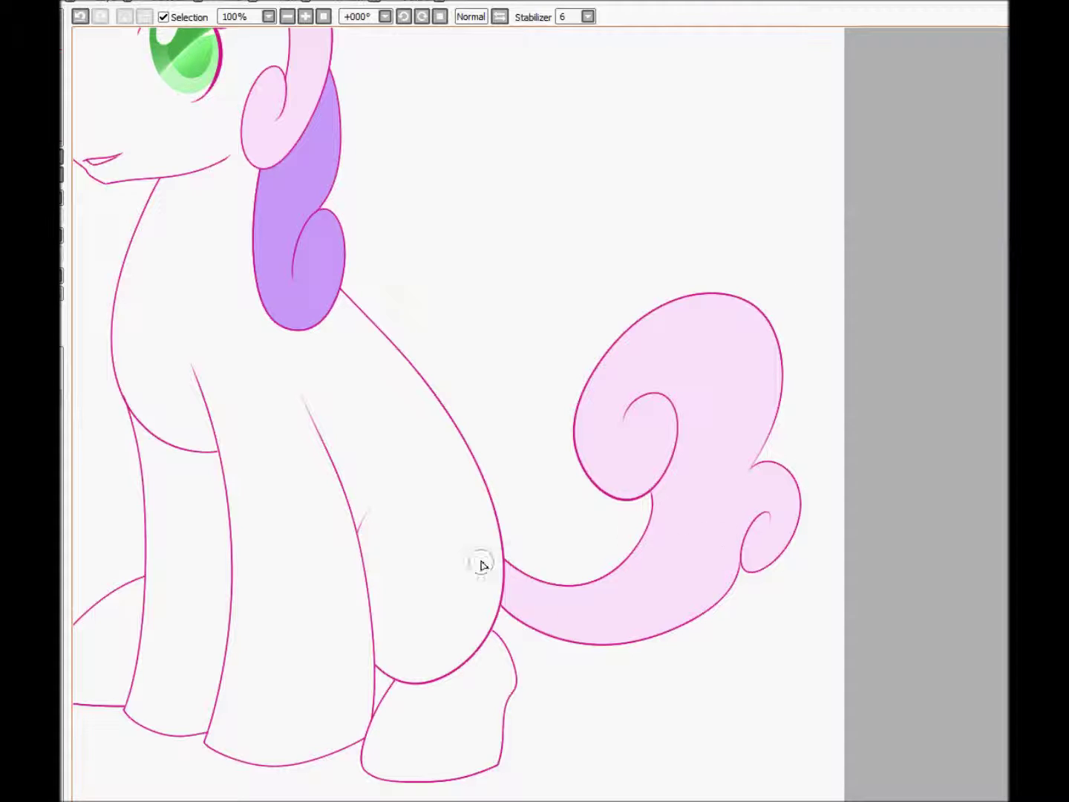
mouse_move(514, 547)
left_mouse_down()
mouse_move(530, 594)
mouse_move(557, 591)
mouse_move(652, 455)
left_mouse_up()
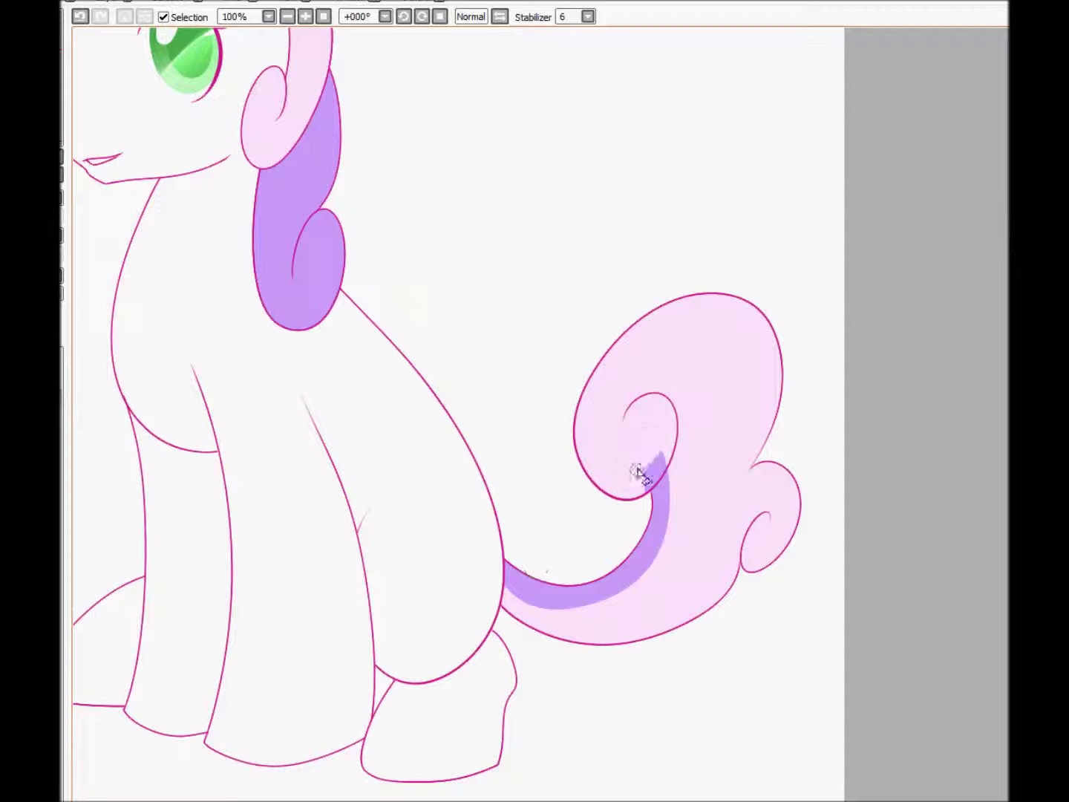
left_click_drag(663, 516, 667, 424)
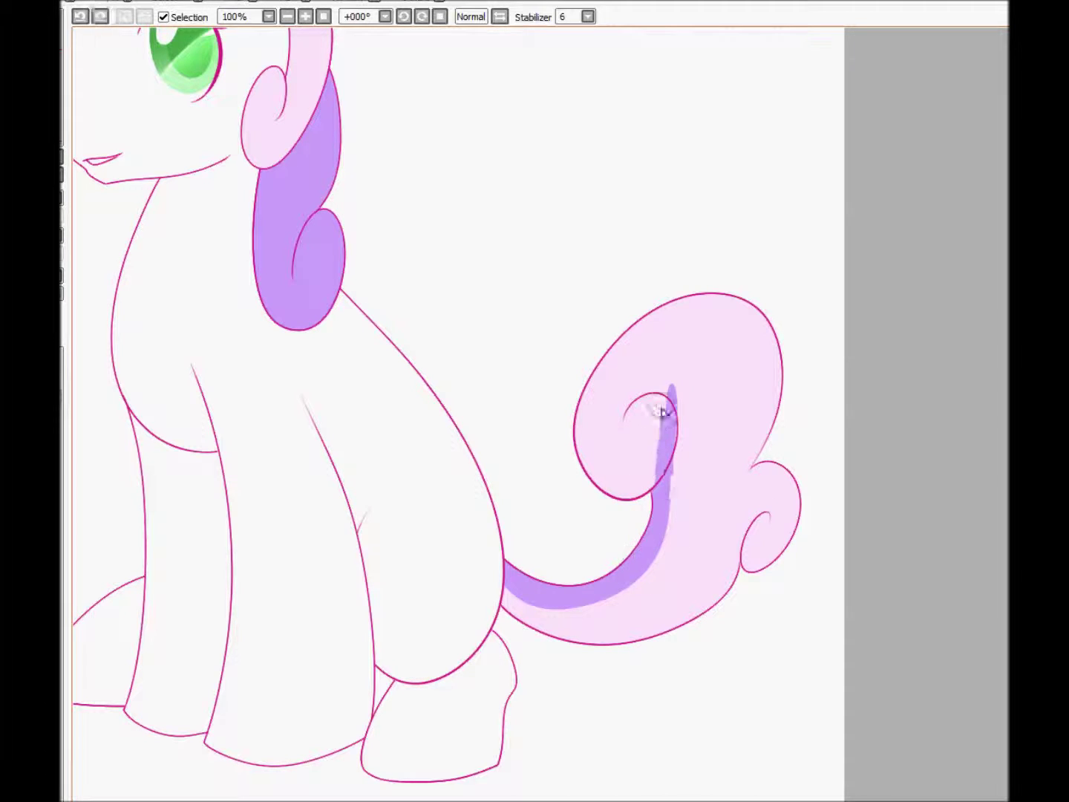
left_click_drag(656, 547, 671, 442)
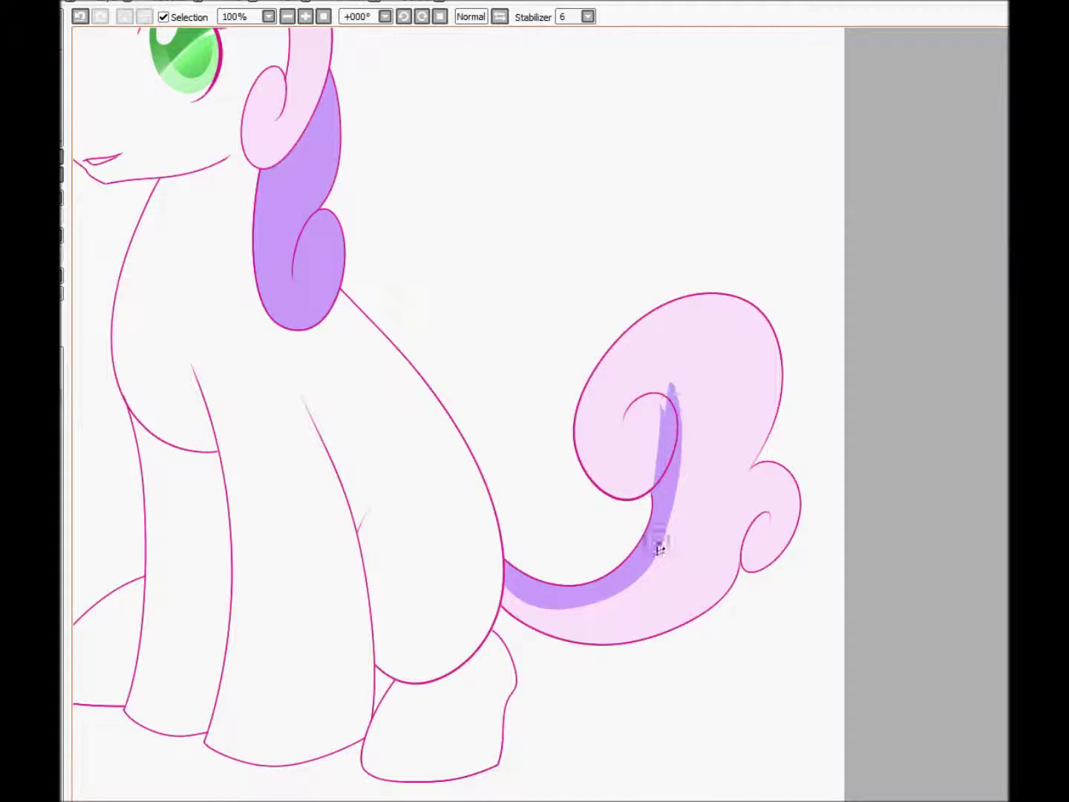
key("ctrl+z")
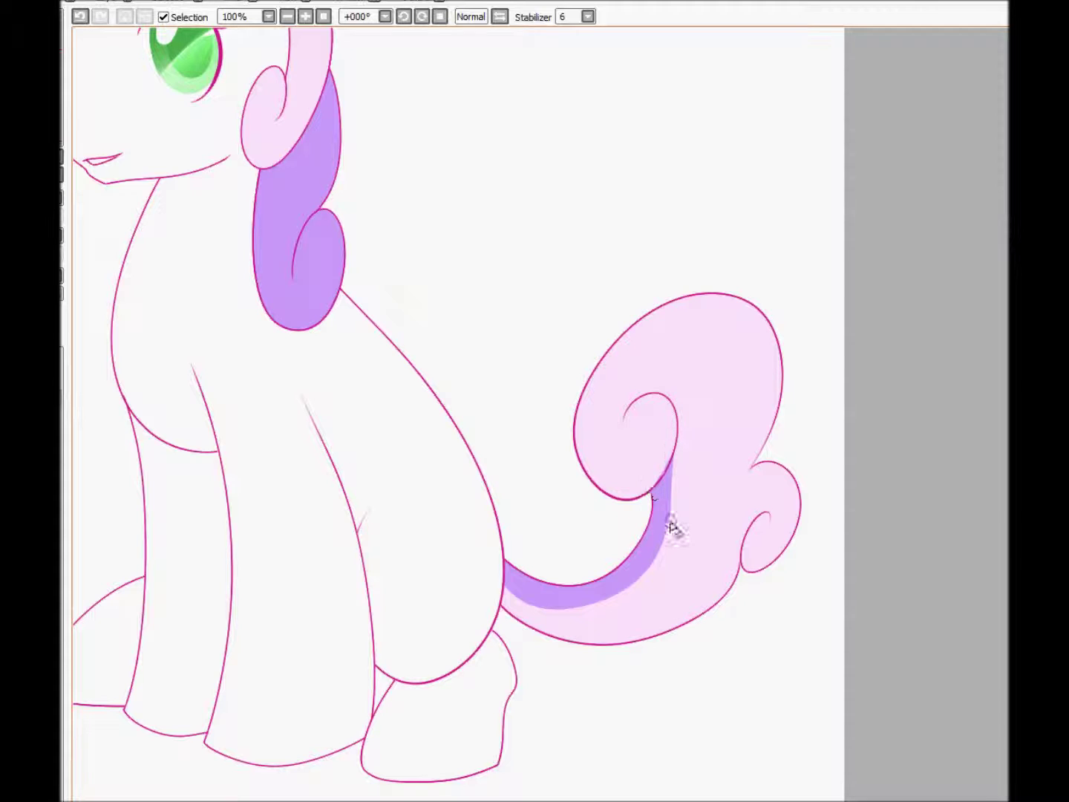
Step: Recolour the magenta line art to a muted grey-blue with the Hue and Saturation adjustment
left_click_drag(123, 372, 268, 423)
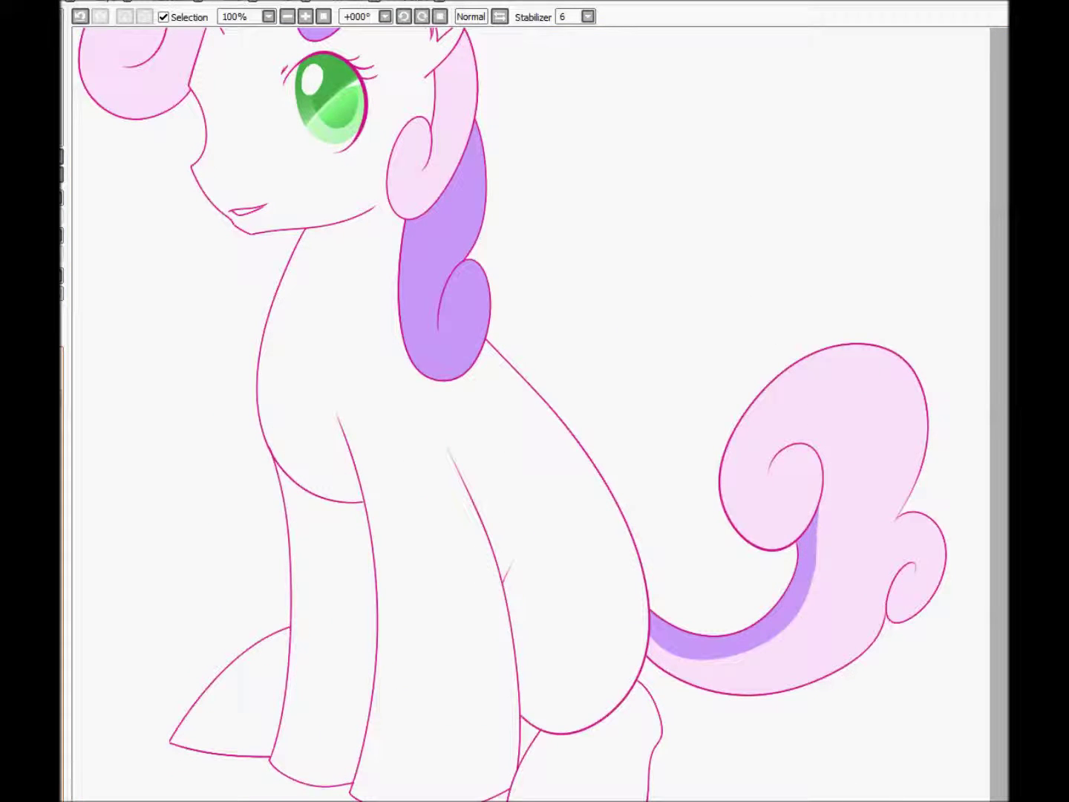
key("ctrl+u")
left_click_drag(950, 202, 906, 204)
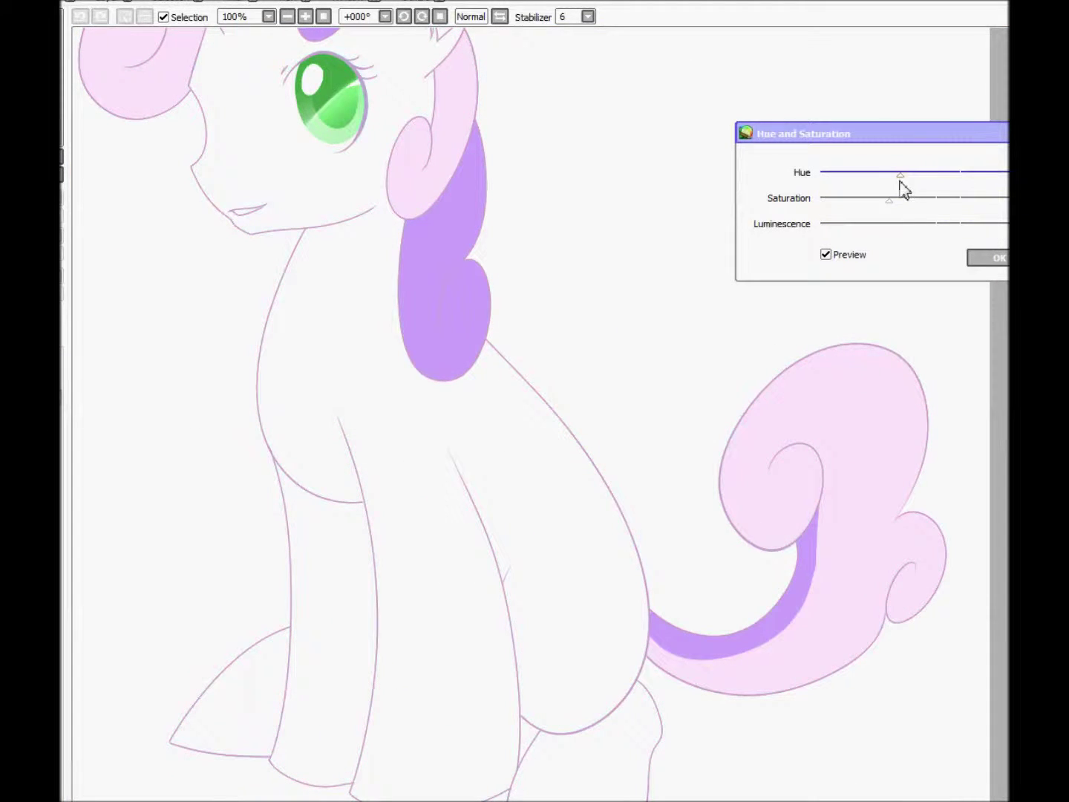
key("Return")
Step: Brush over the mane and tail outlines to recolour them purple, leaving the body outlines grey-blue
left_click_drag(281, 397, 411, 625)
scroll(484, 186, "up", 1)
scroll(484, 187, "up", 2)
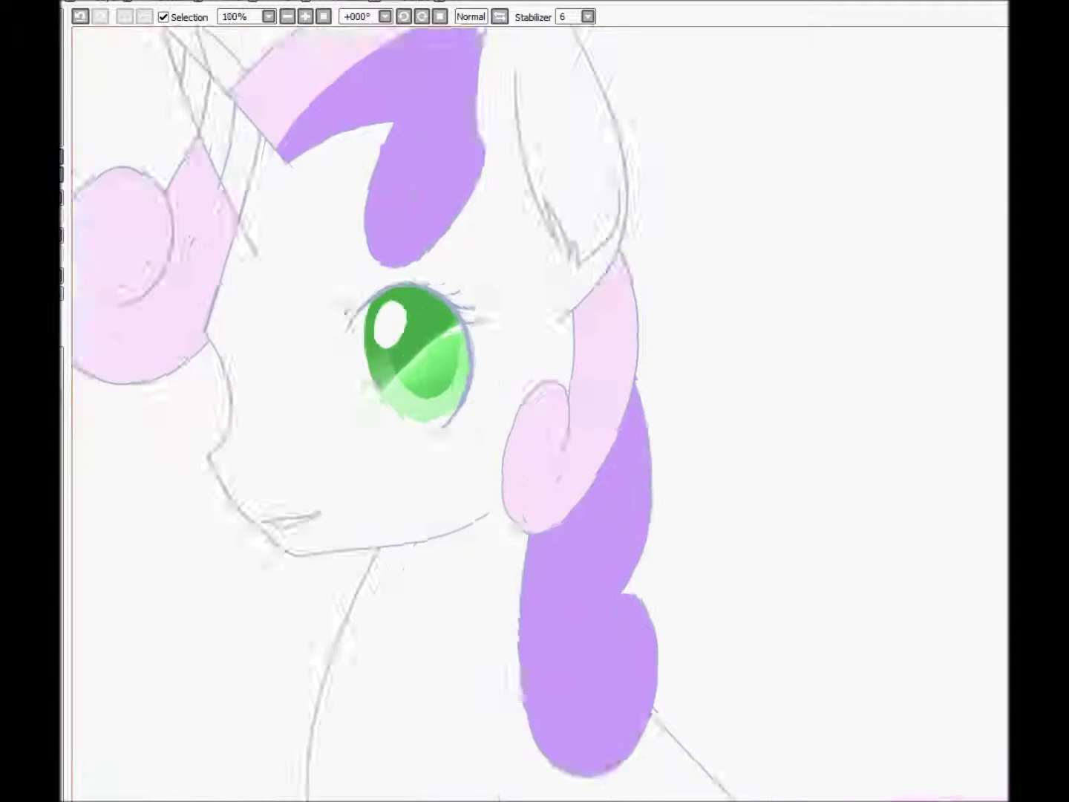
scroll(685, 336, "up", 1)
mouse_move(470, 129)
left_mouse_down()
mouse_move(554, 397)
mouse_move(757, 360)
mouse_move(745, 485)
left_mouse_up()
mouse_move(467, 289)
left_mouse_down()
mouse_move(668, 174)
mouse_move(794, 211)
left_mouse_up()
mouse_move(297, 579)
left_mouse_down()
mouse_move(317, 405)
mouse_move(326, 684)
left_mouse_up()
left_click_drag(375, 426, 419, 355)
left_click_drag(419, 635, 263, 673)
left_click_drag(742, 735, 334, 416)
mouse_move(510, 365)
left_mouse_down()
mouse_move(430, 478)
mouse_move(513, 305)
mouse_move(585, 192)
mouse_move(566, 658)
mouse_move(467, 638)
left_mouse_up()
scroll(467, 638, "down", 4)
mouse_move(455, 431)
left_mouse_down()
mouse_move(556, 556)
mouse_move(619, 505)
mouse_move(299, 101)
left_mouse_up()
mouse_move(475, 545)
left_mouse_down()
mouse_move(758, 171)
mouse_move(969, 153)
mouse_move(849, 587)
mouse_move(565, 653)
left_mouse_up()
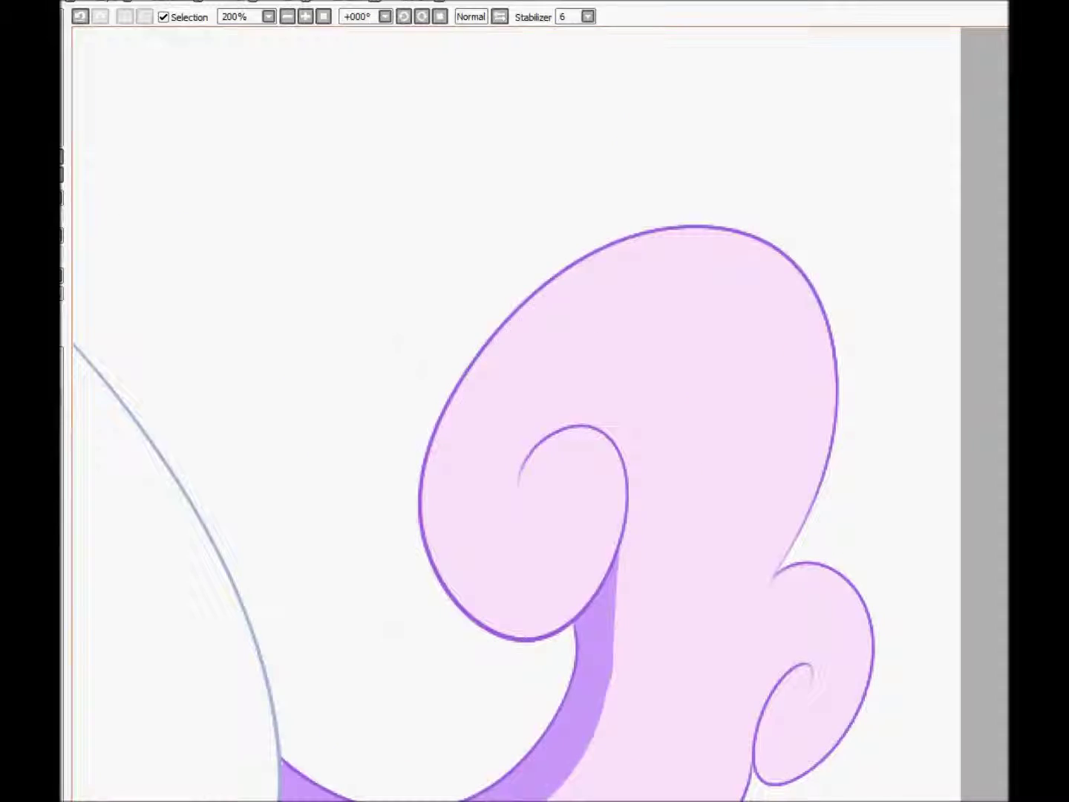